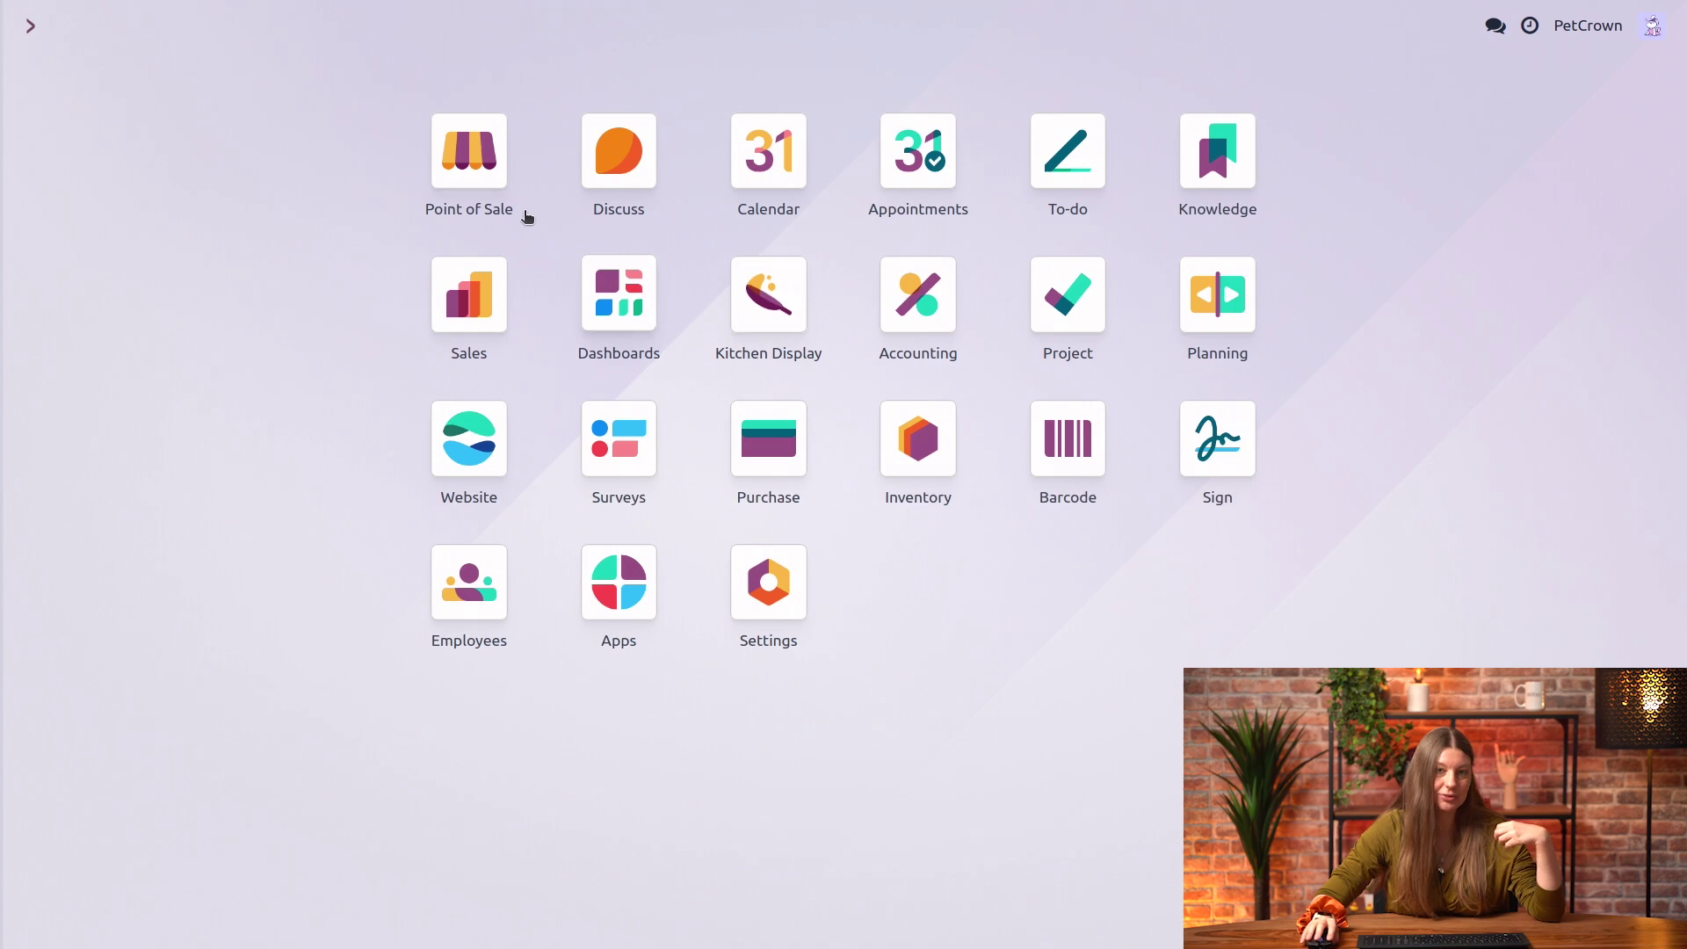
From Point of Sale Configuration > Settings, open the Floors list under Floors & Tables Map.
left_click(450, 166)
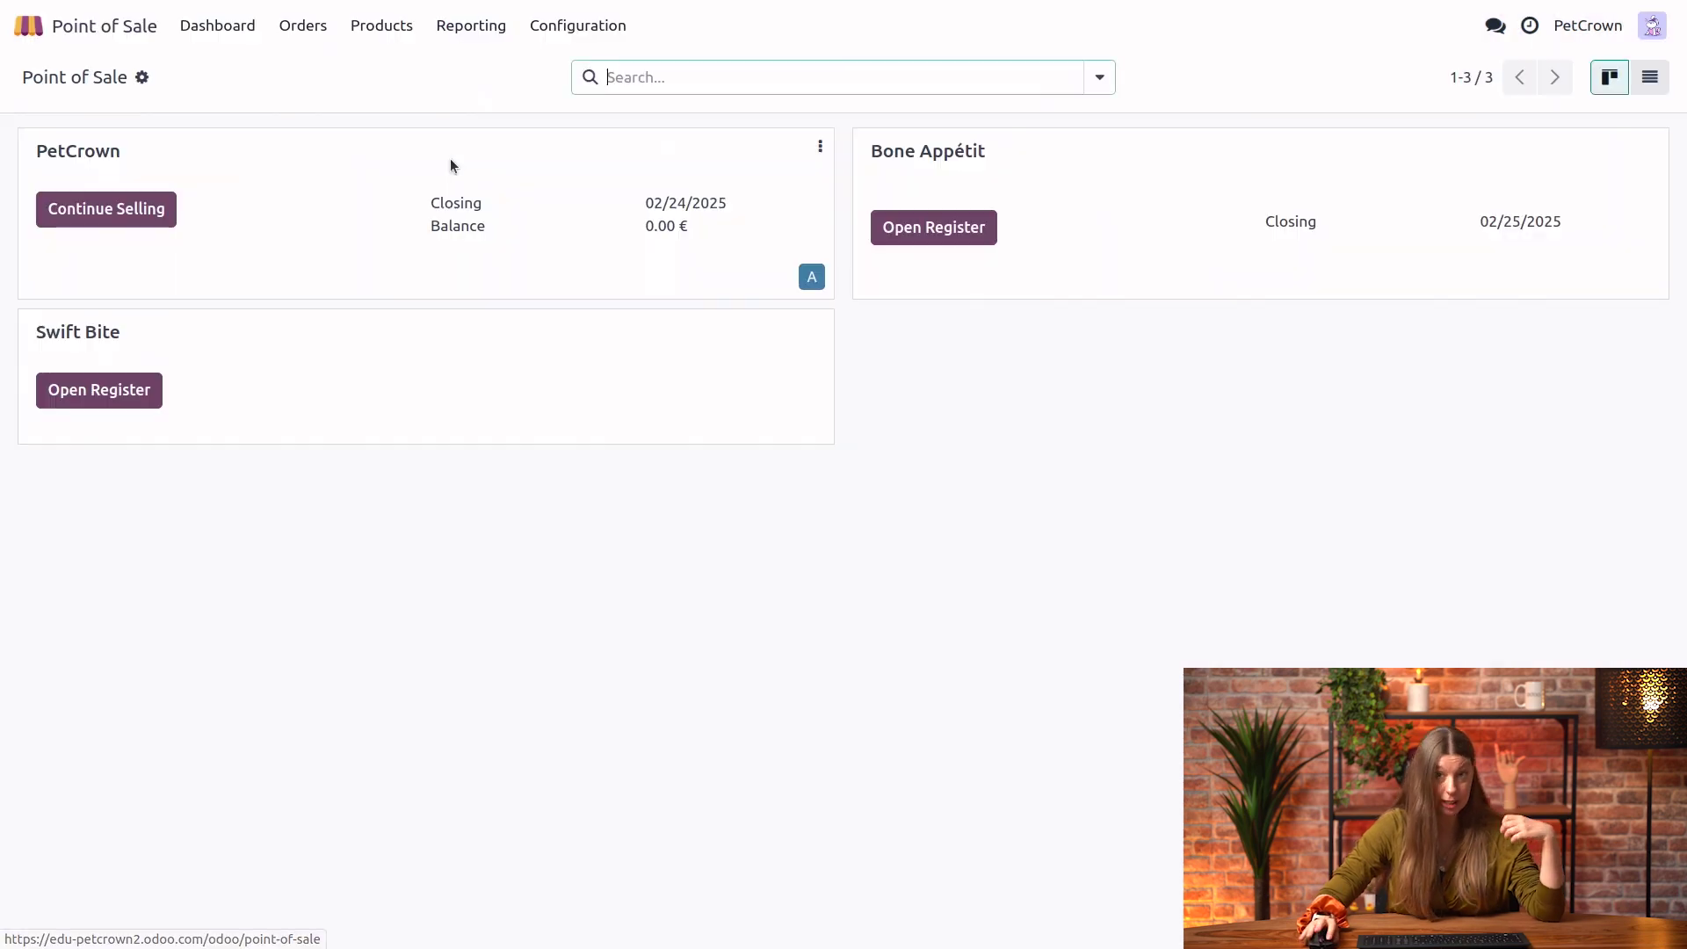
left_click(561, 28)
left_click(658, 85)
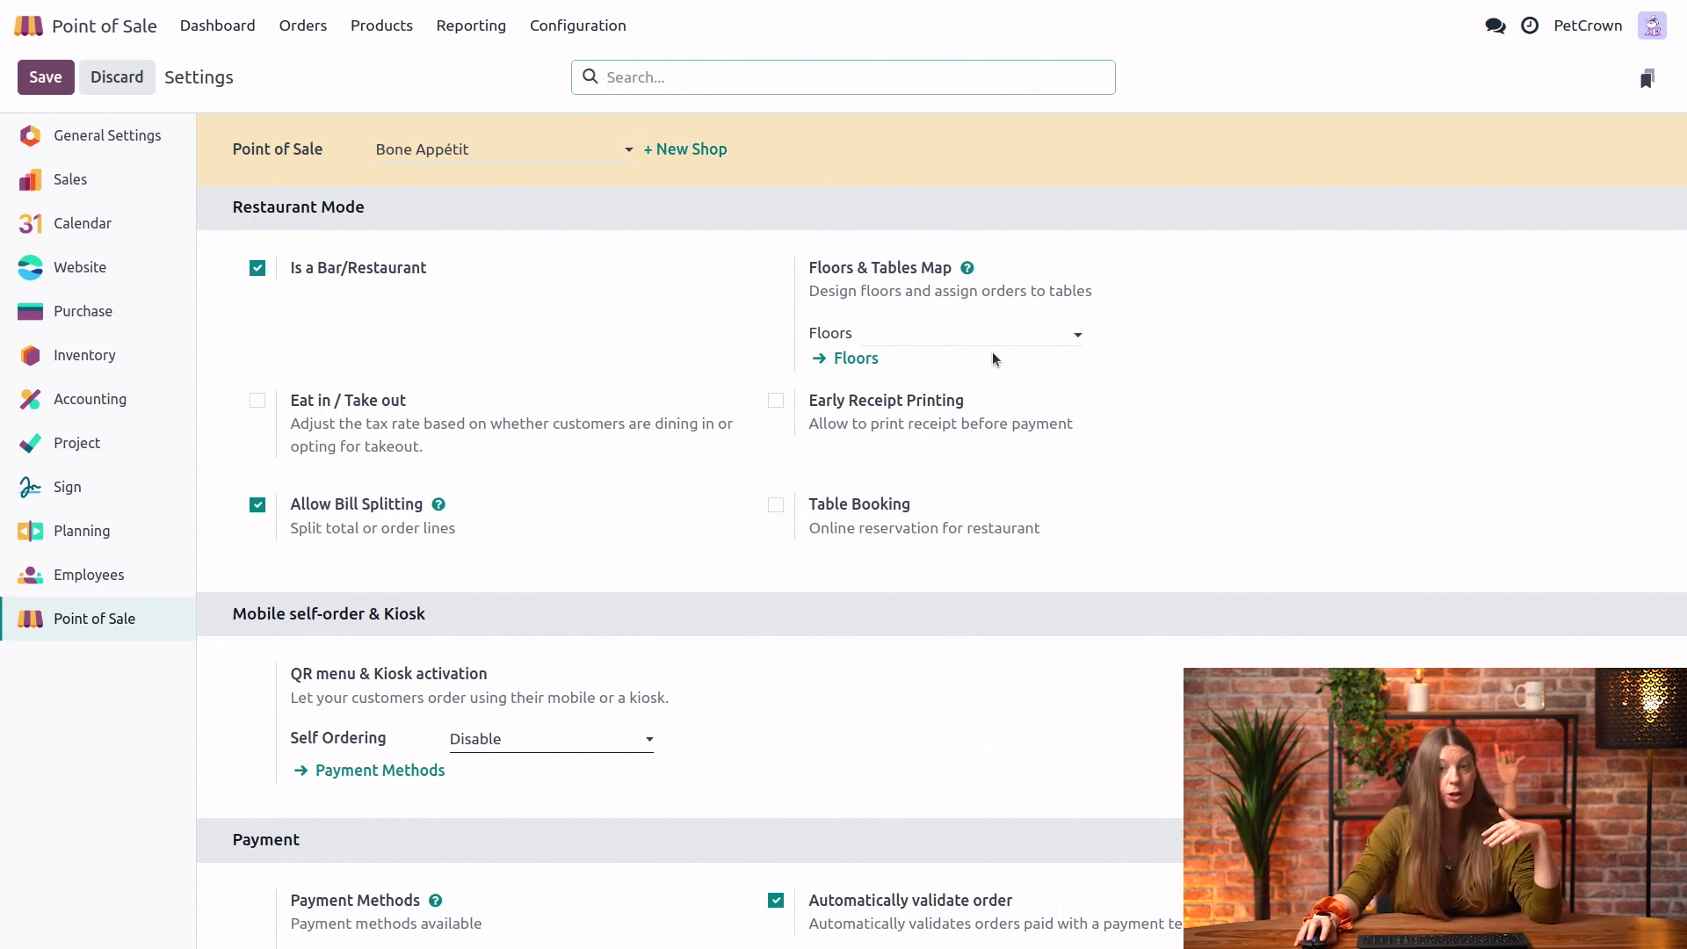
left_click(870, 369)
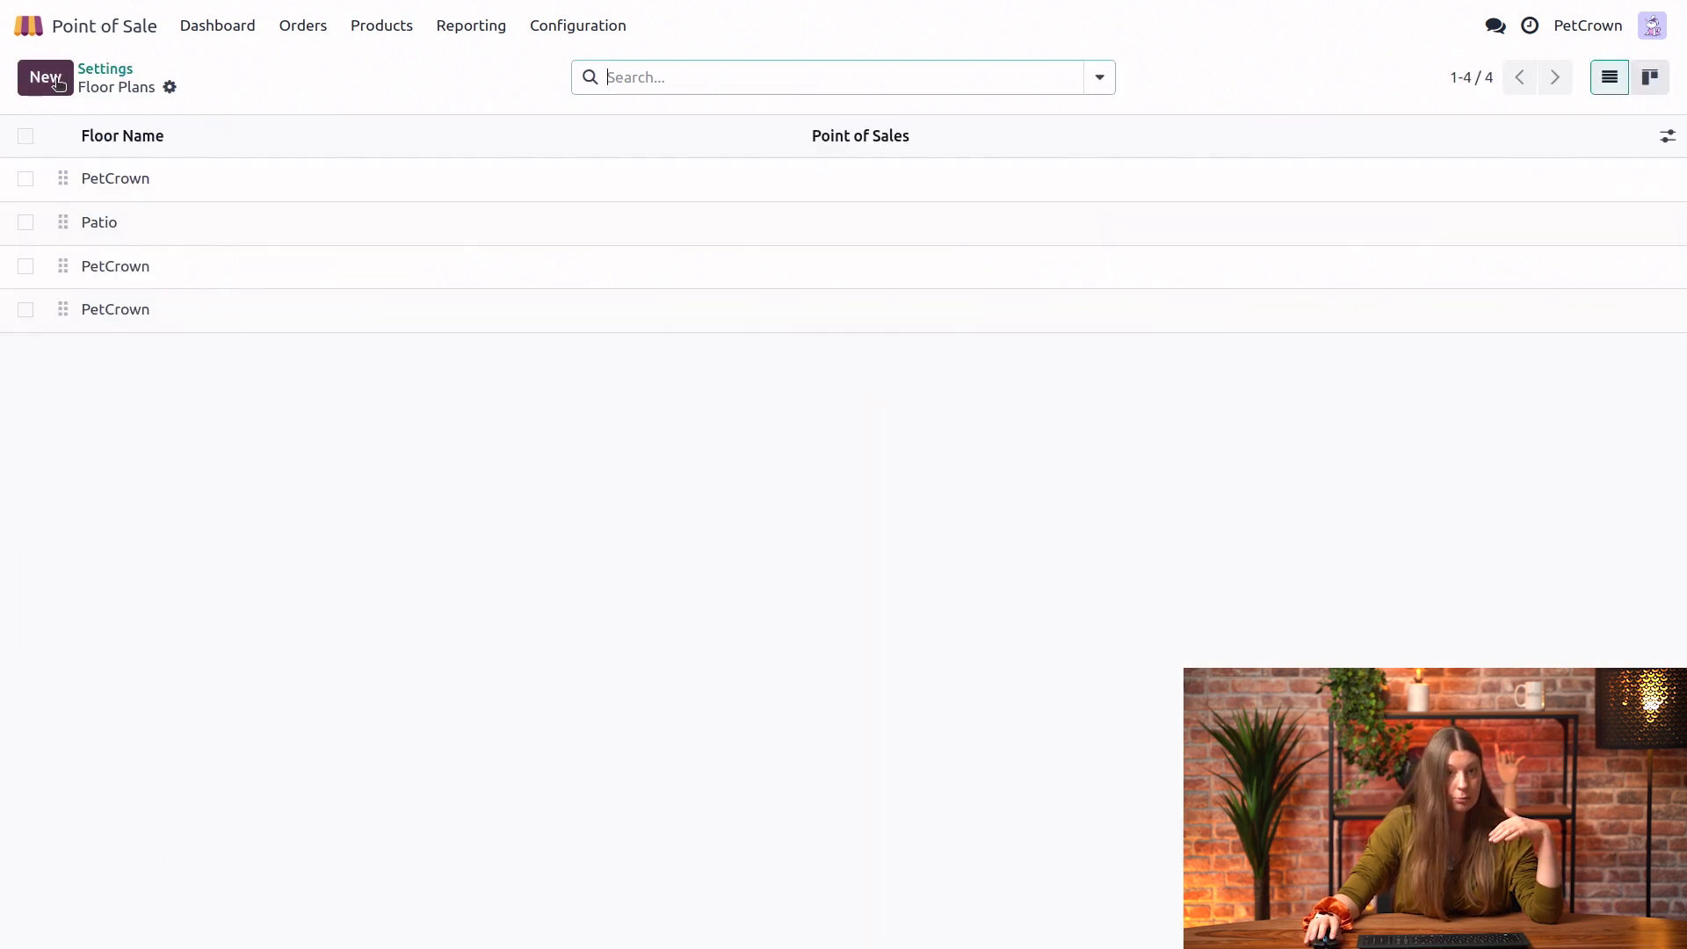
Create a new floor named 'Main Floor' assigned to the Bone Appétit point of sale.
left_click(49, 86)
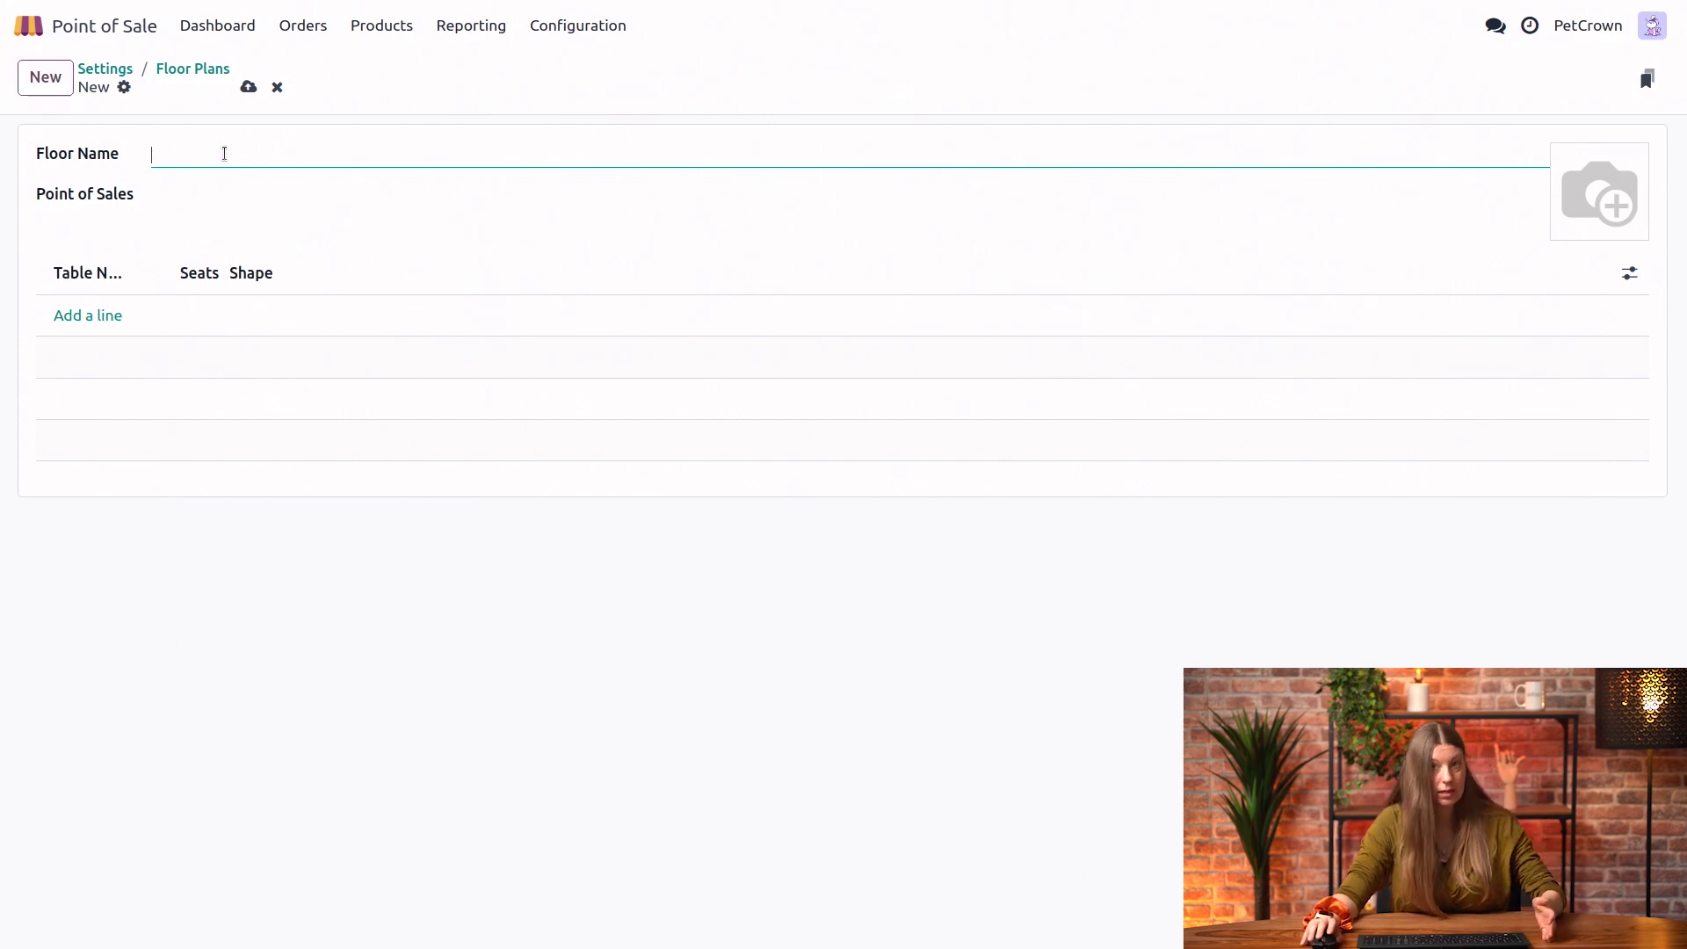
type("Main Floor")
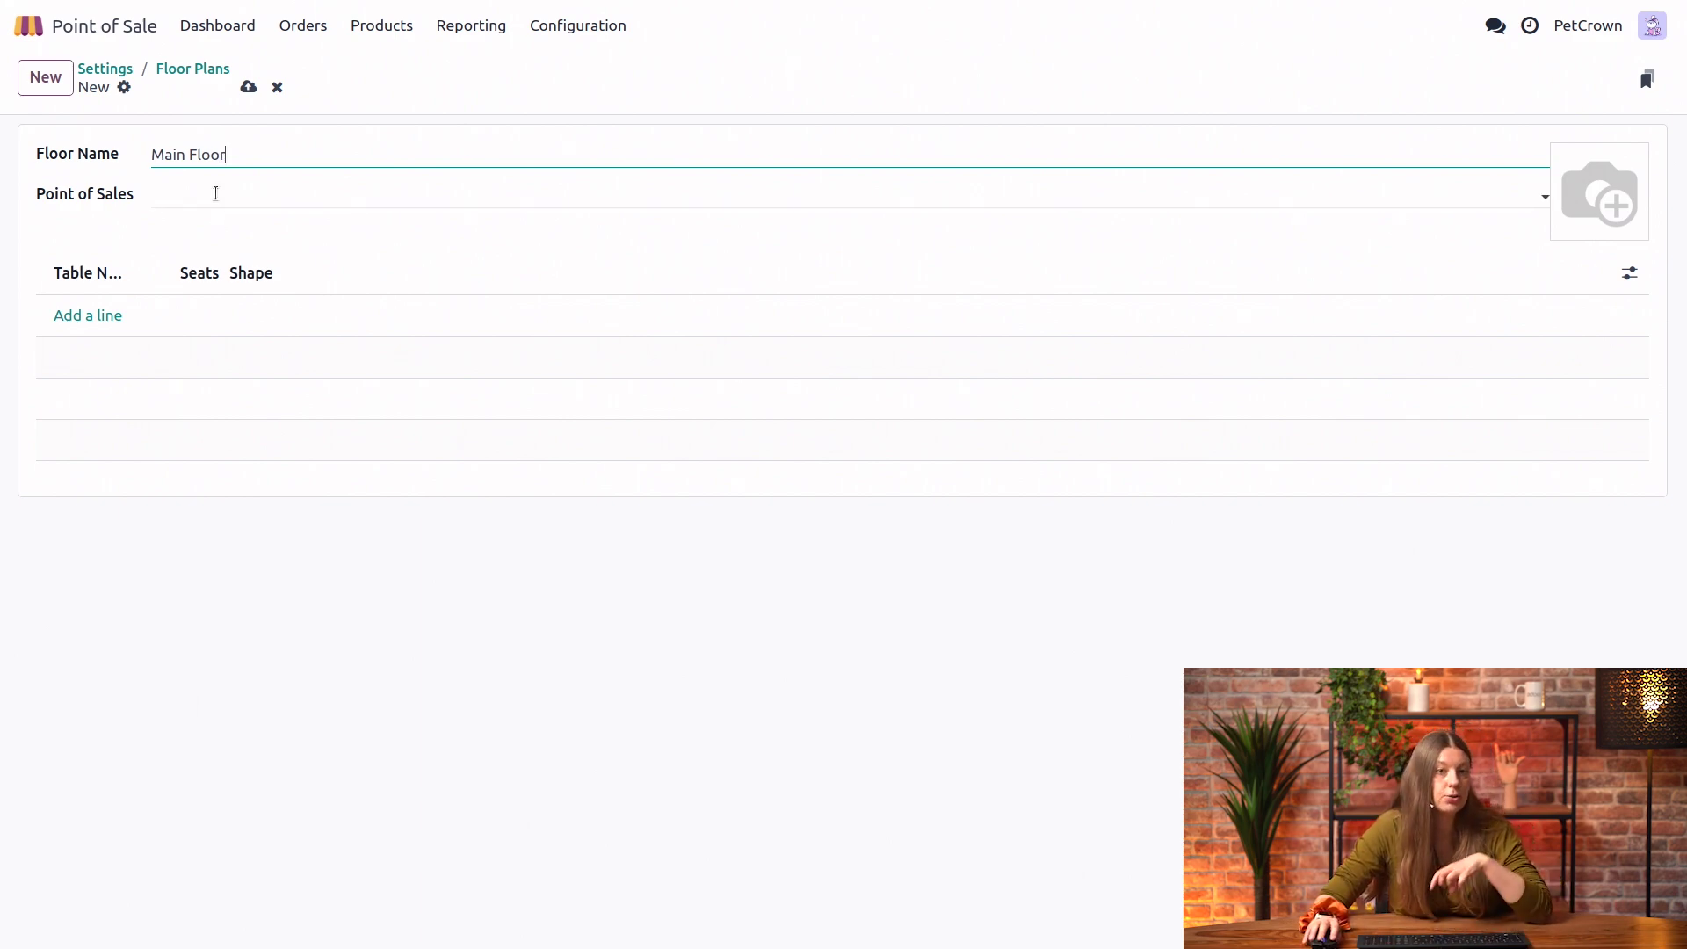
left_click(227, 193)
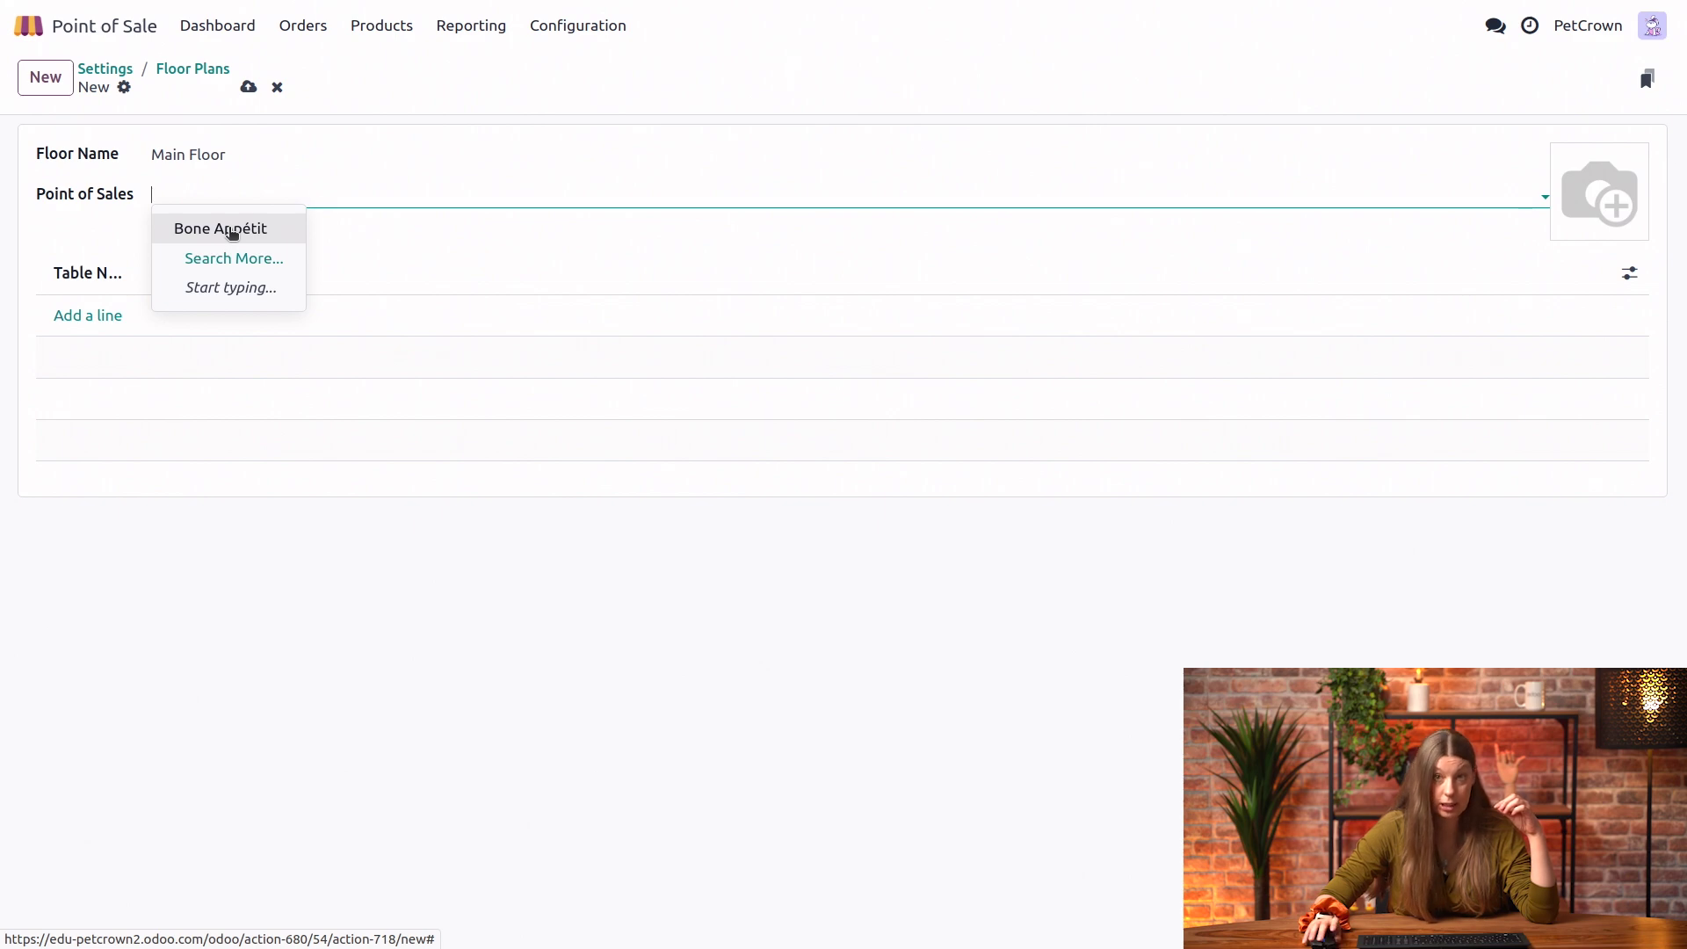
left_click(233, 230)
Upload restaurant_layout_option 1.jpg as the floor's background image.
mouse_move(1644, 217)
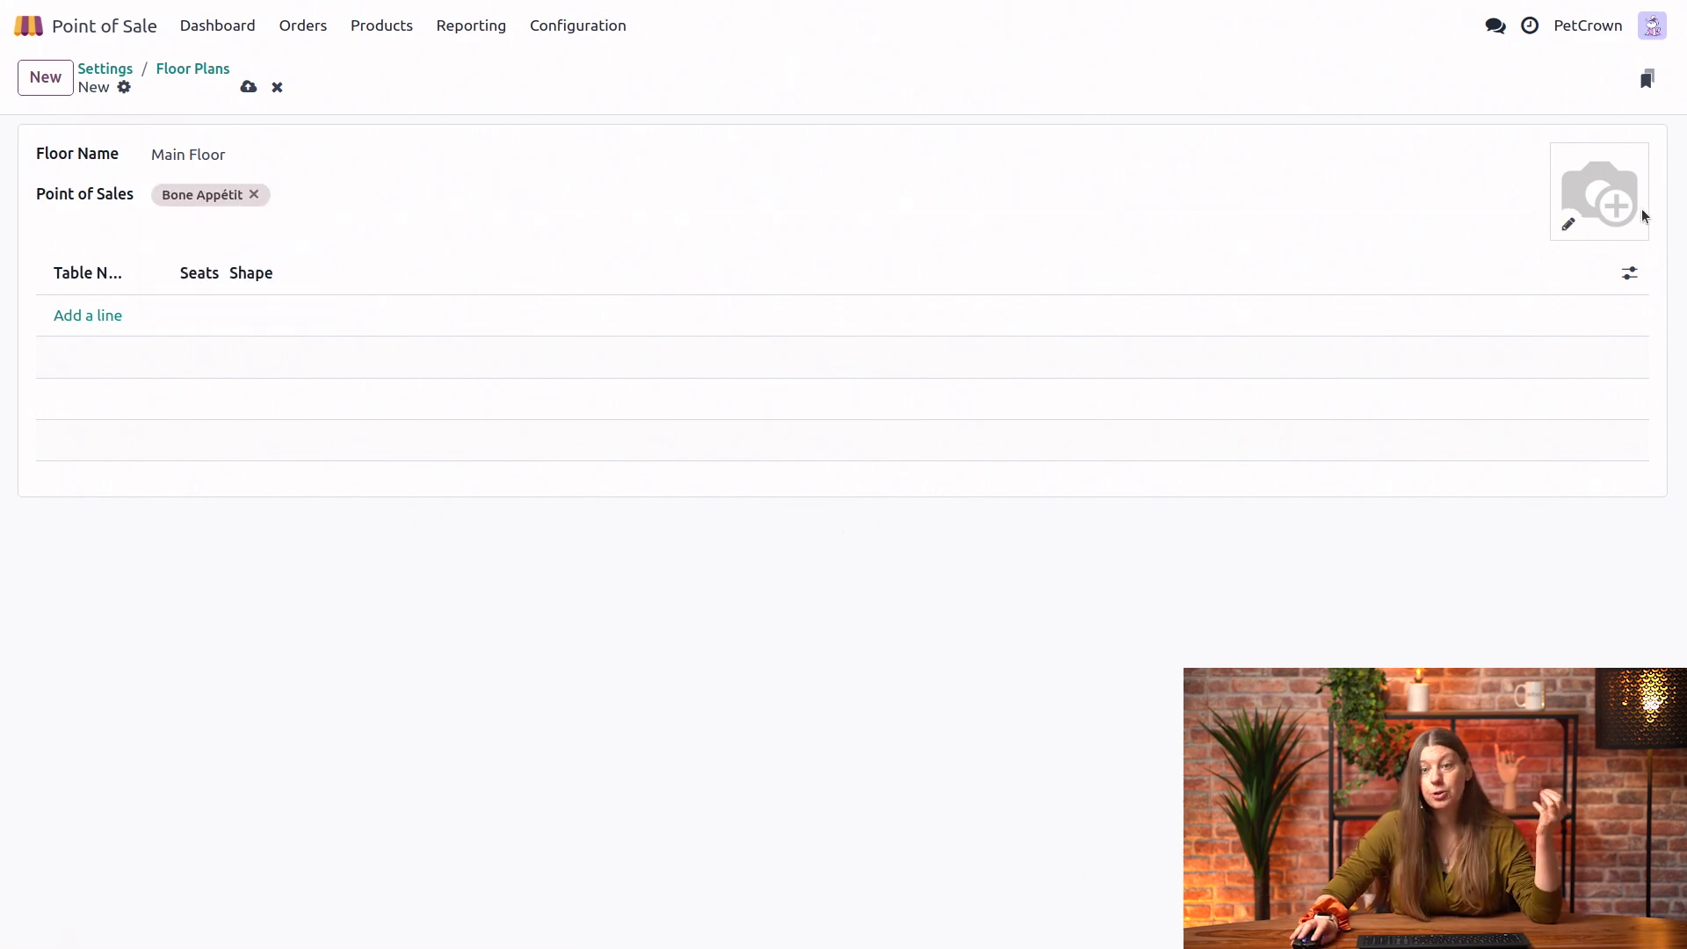
left_click(1568, 225)
double_click(628, 174)
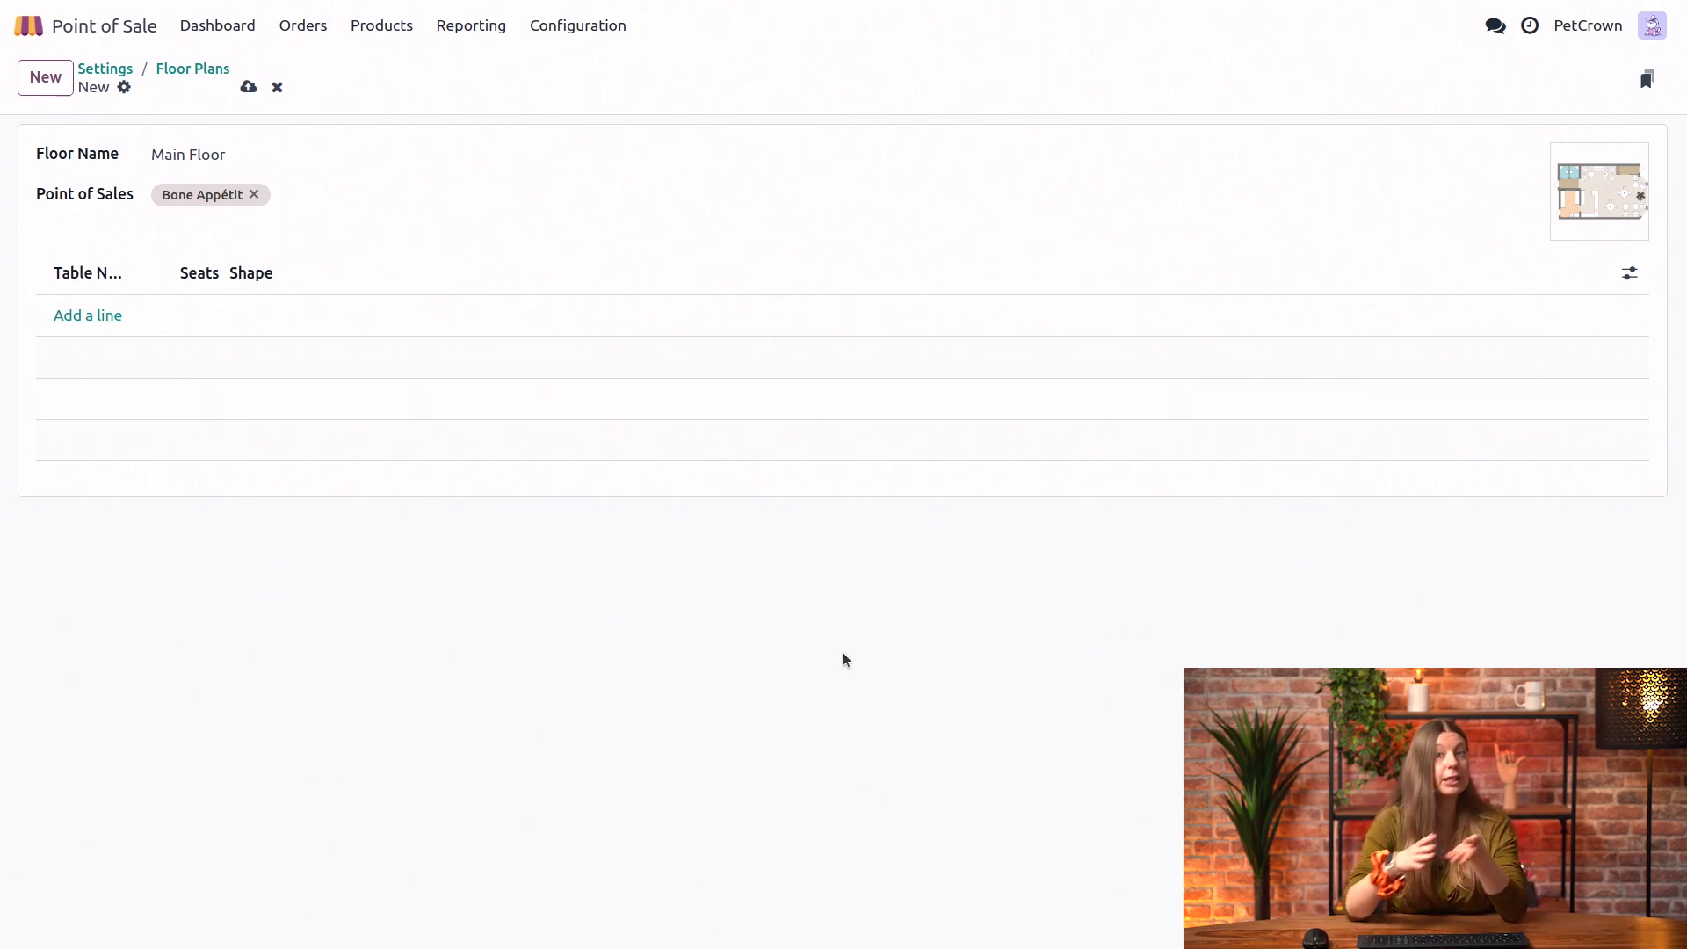
Add table 1 with 4 seats to Main Floor, then go back to the dashboard.
left_click(100, 316)
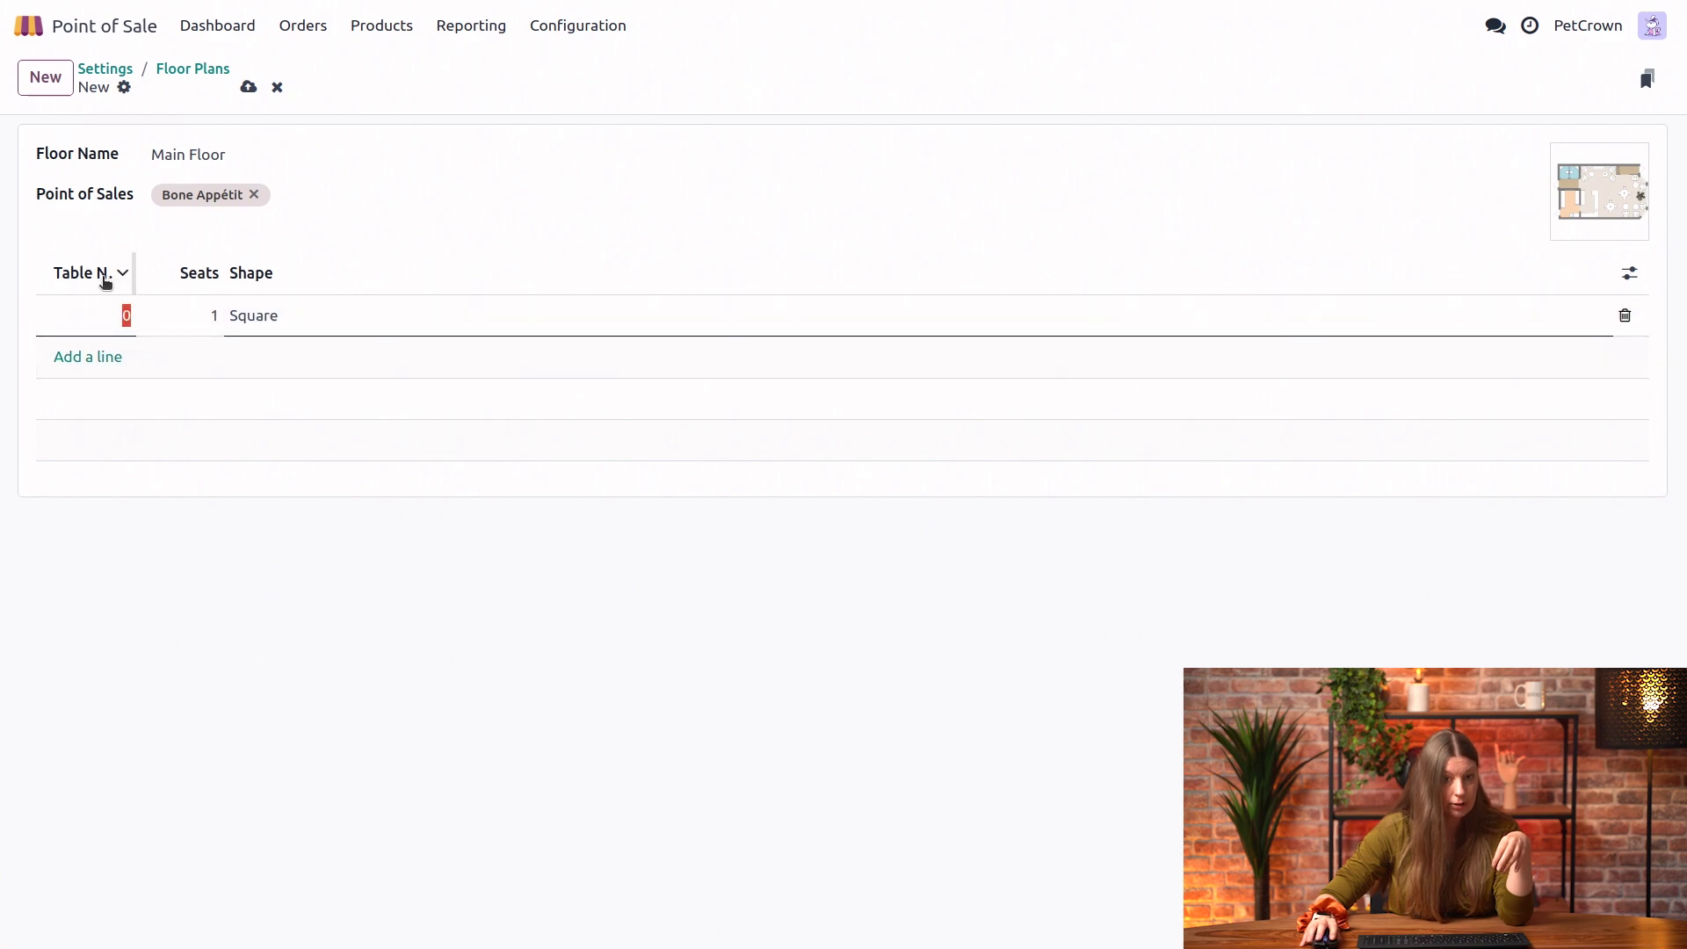
type("1")
key("Tab")
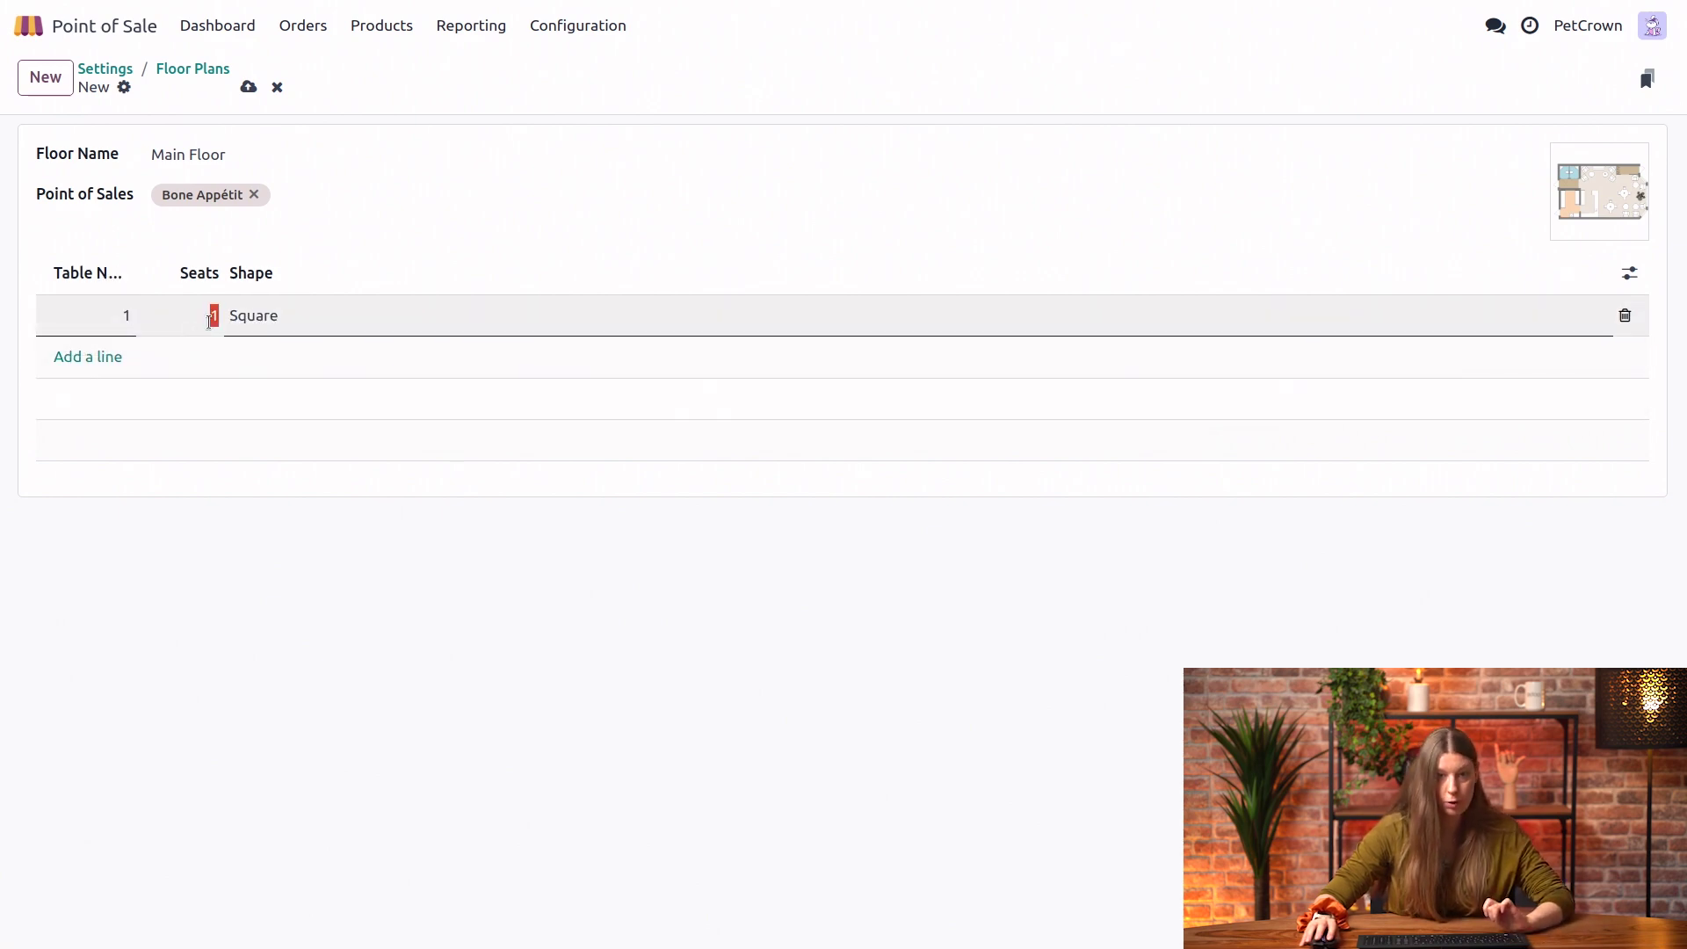
type("4")
left_click(471, 581)
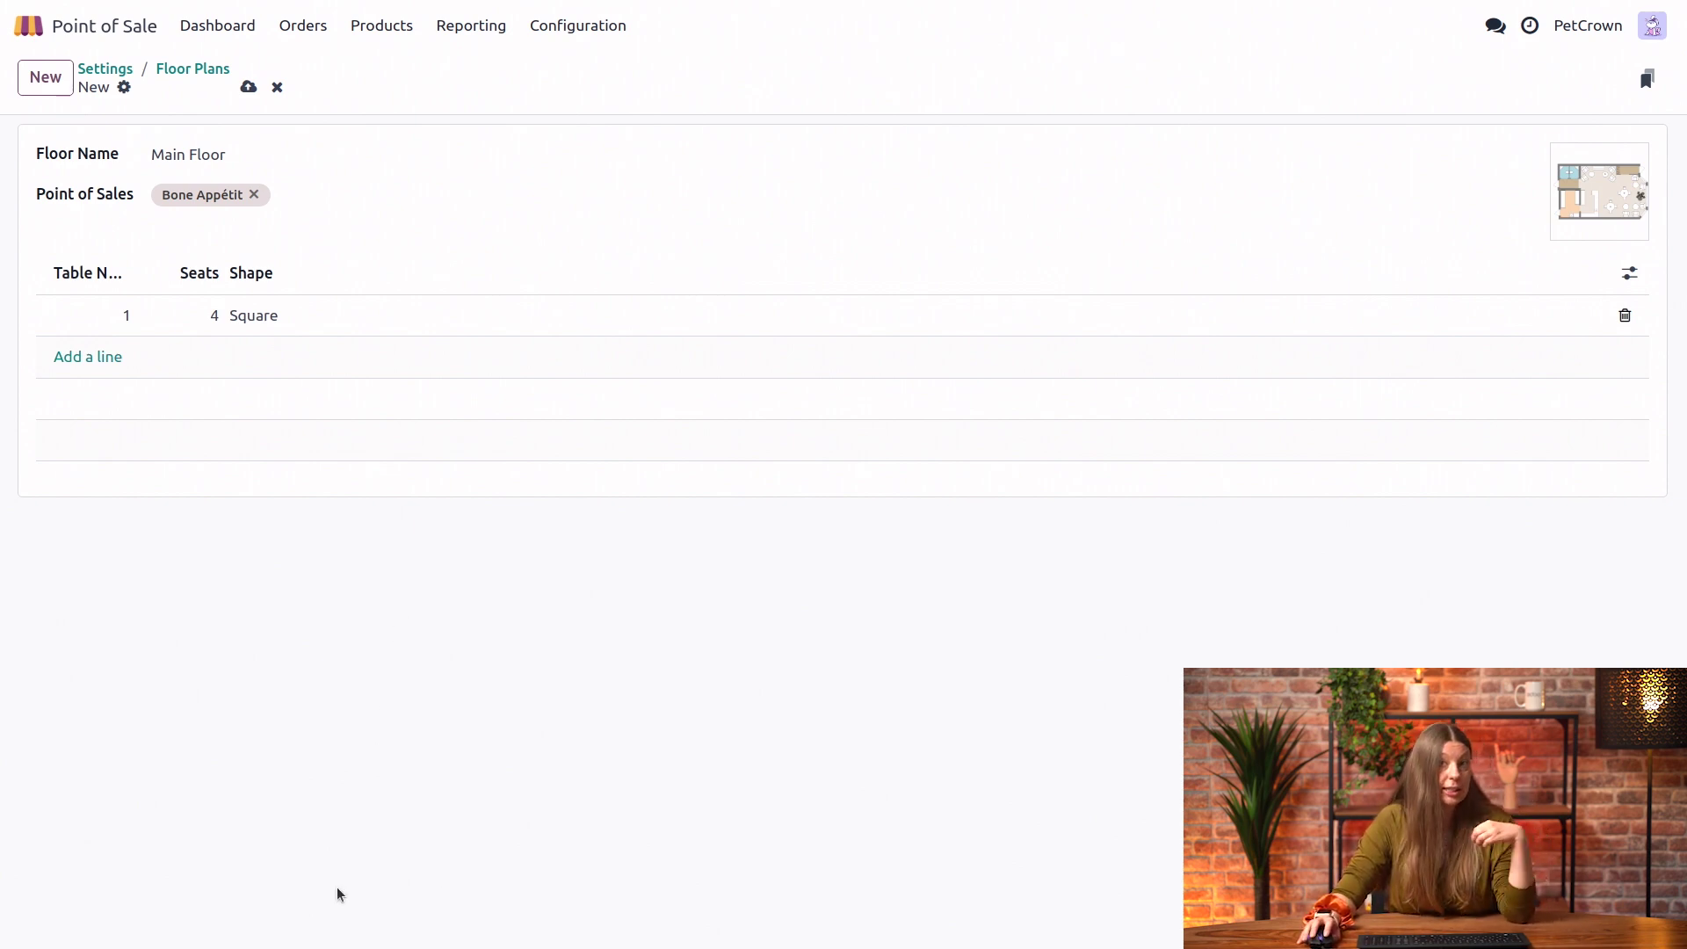
left_click(242, 20)
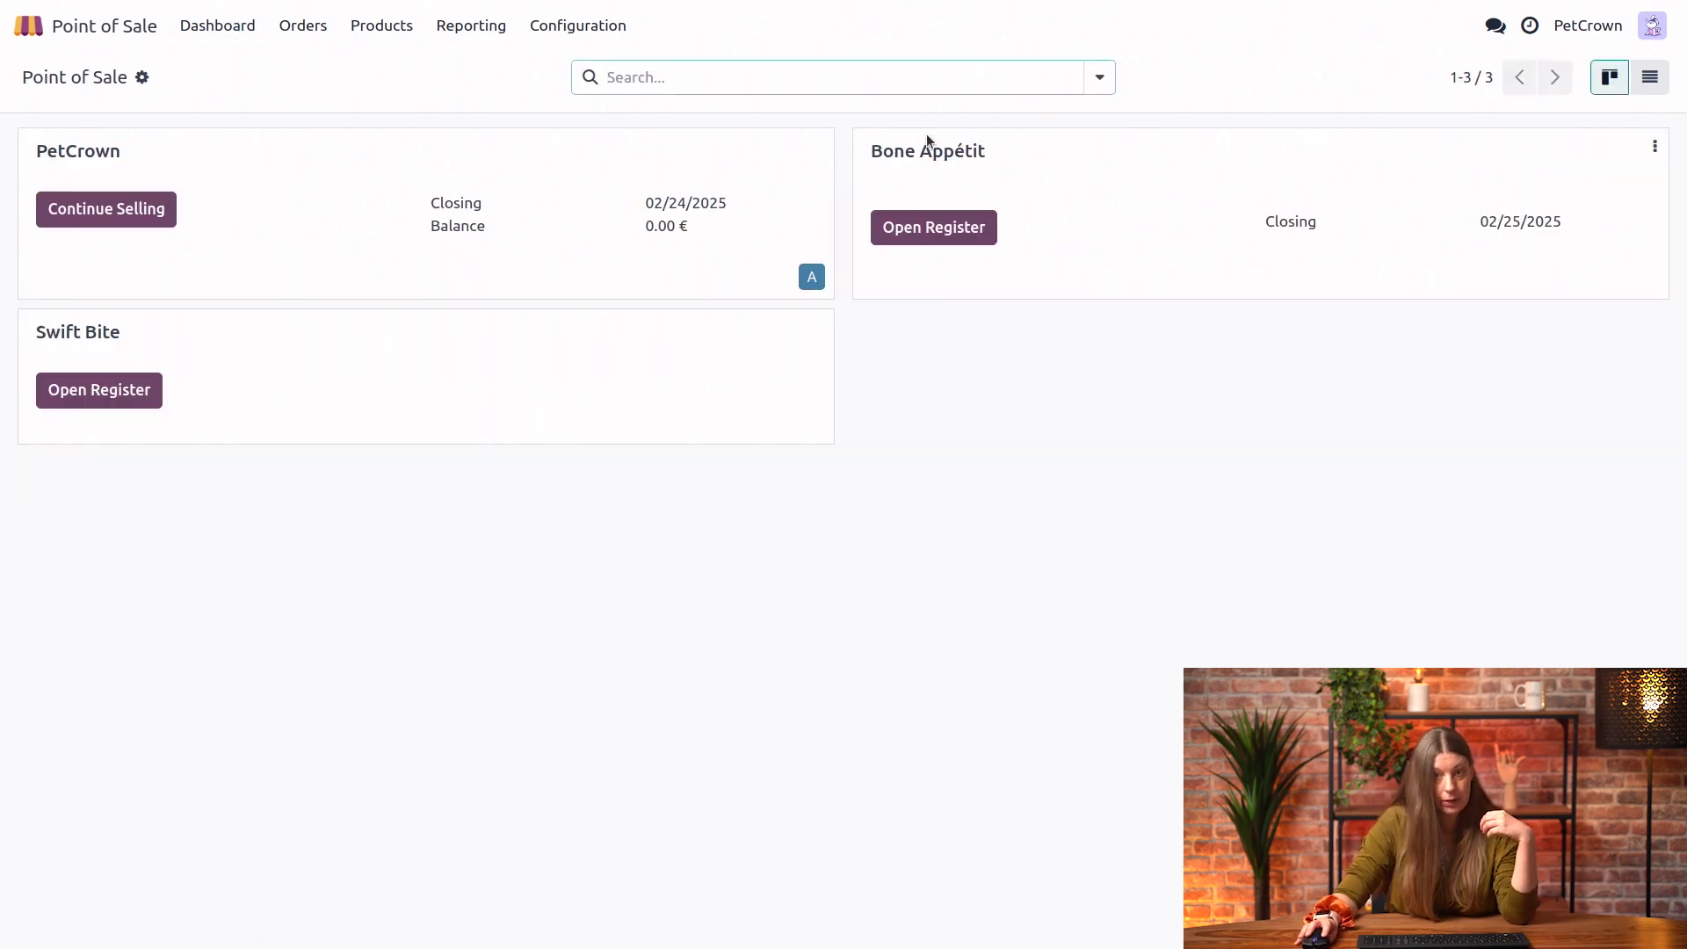
Open the Bone Appétit register, confirming the opening control, and show its options menu.
left_click(975, 225)
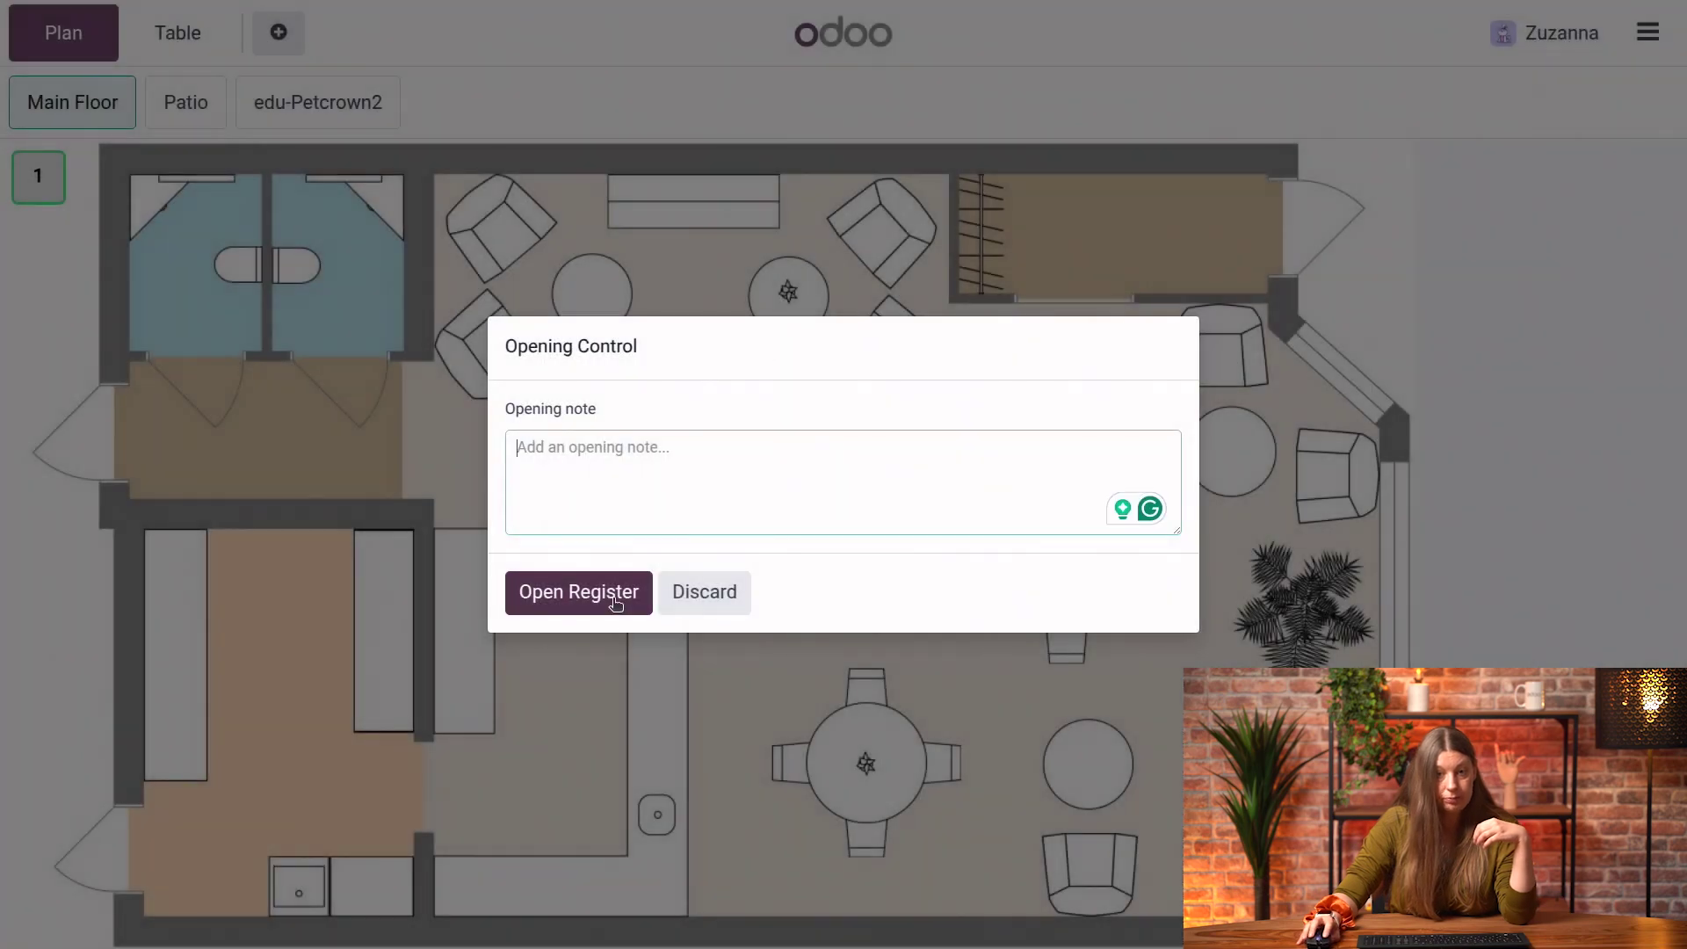
left_click(616, 603)
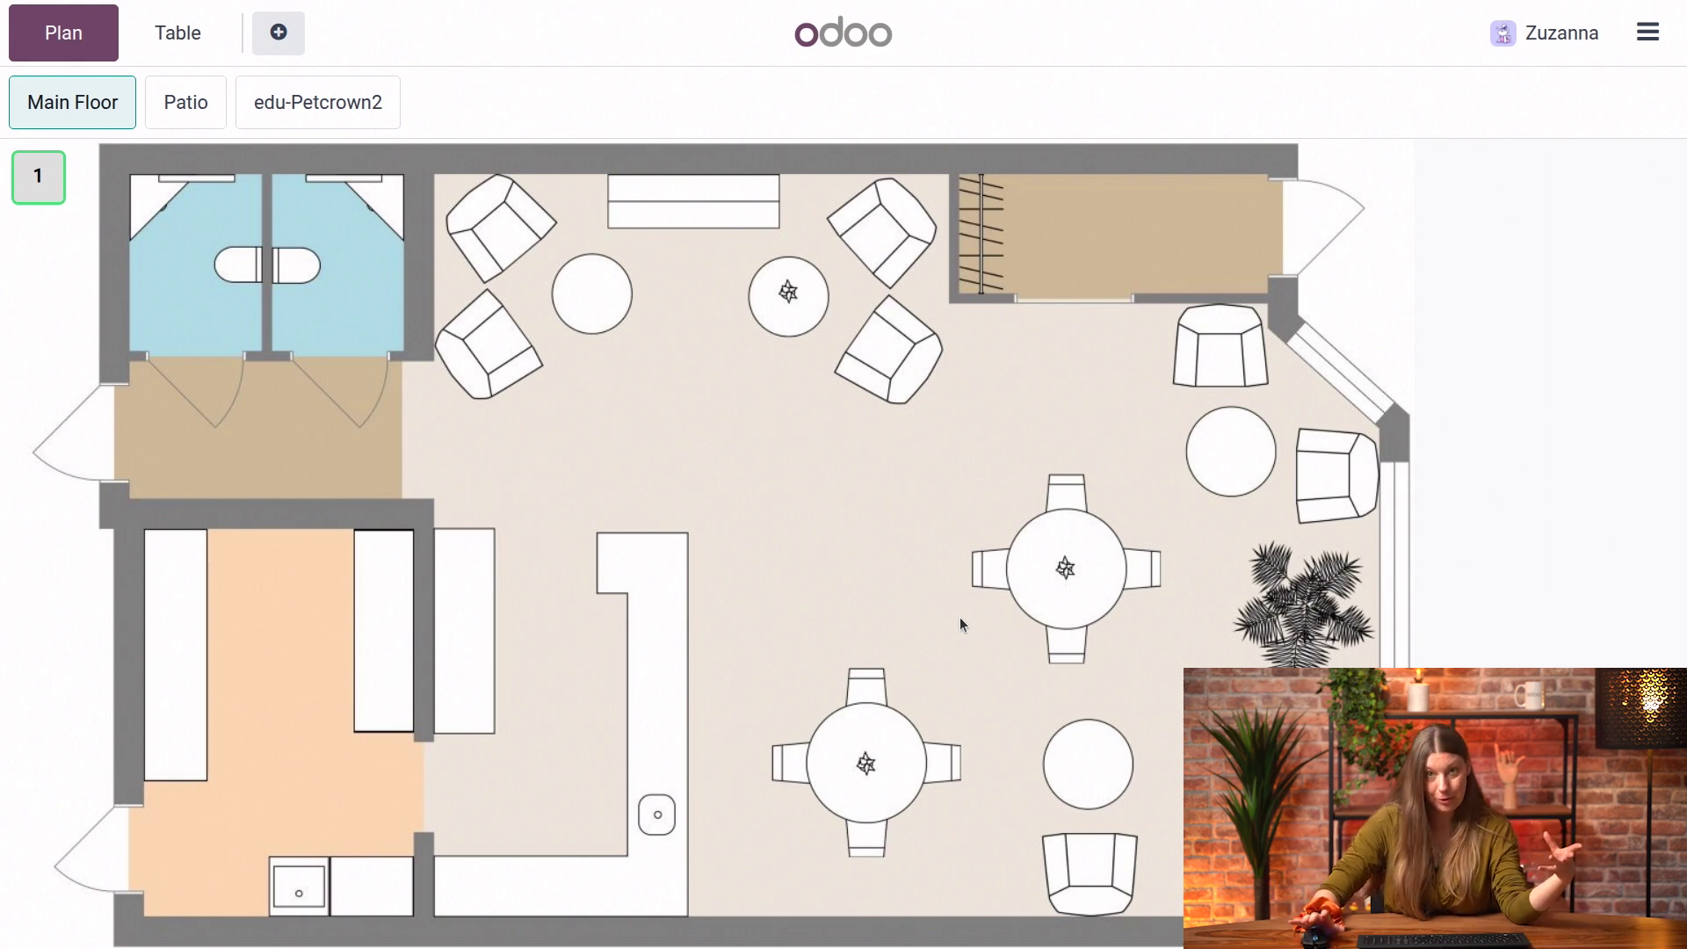
left_click(1647, 33)
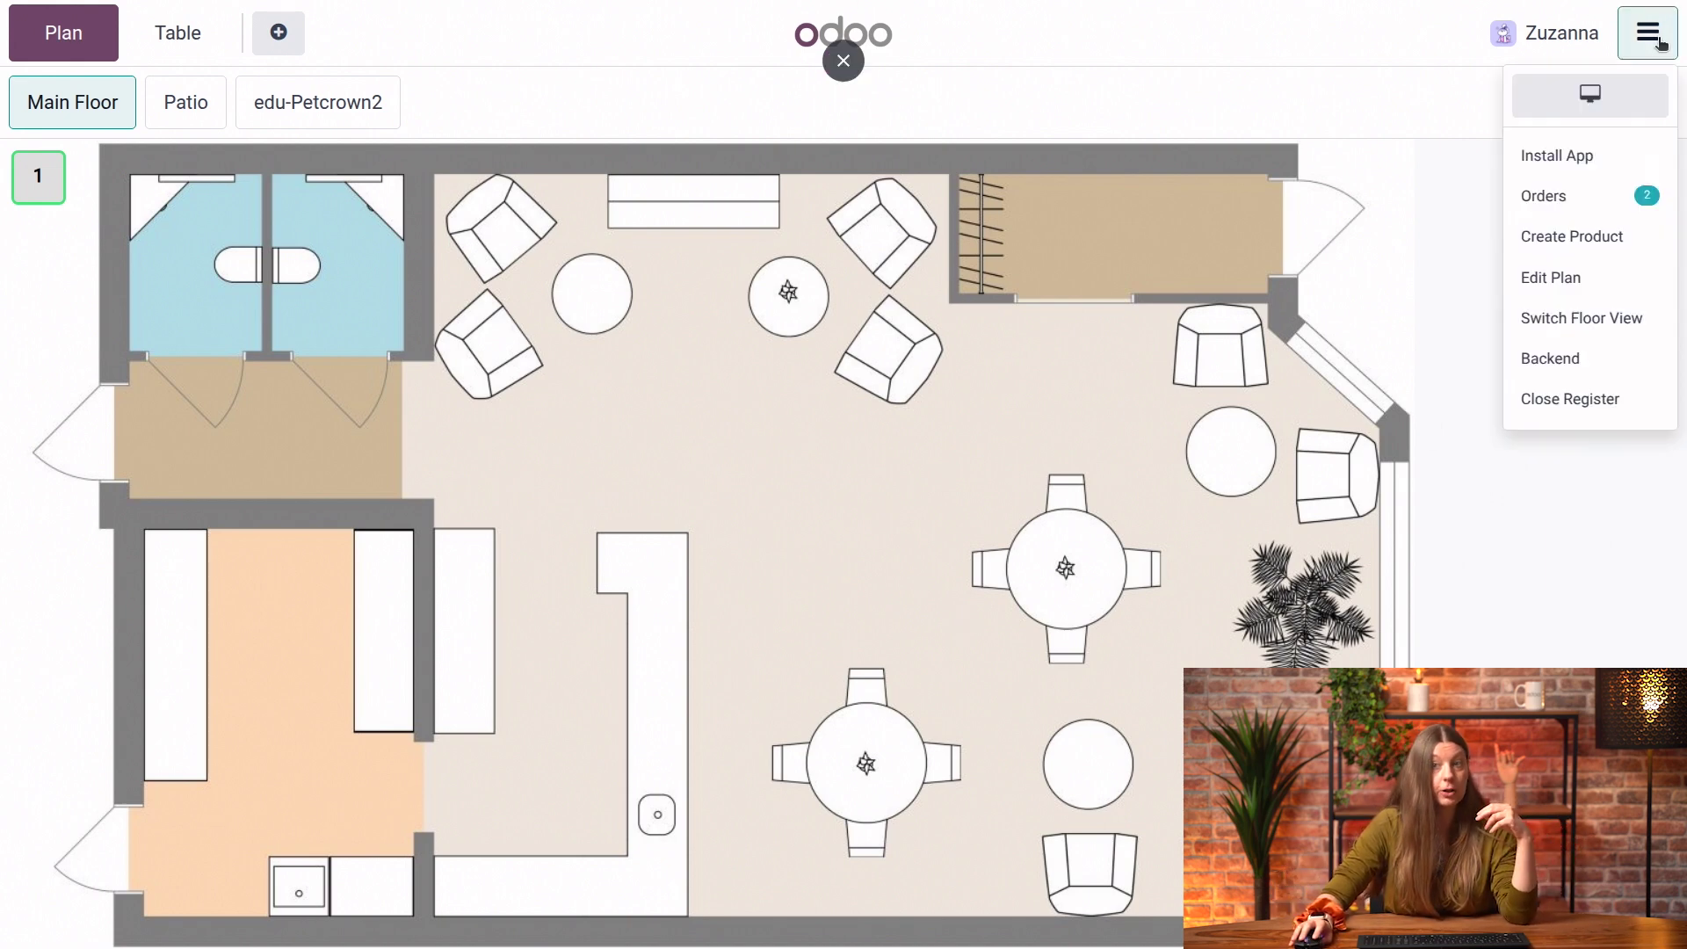
Switch the floor plan to edit mode and add tables 2, 3 and 4.
left_click(1588, 276)
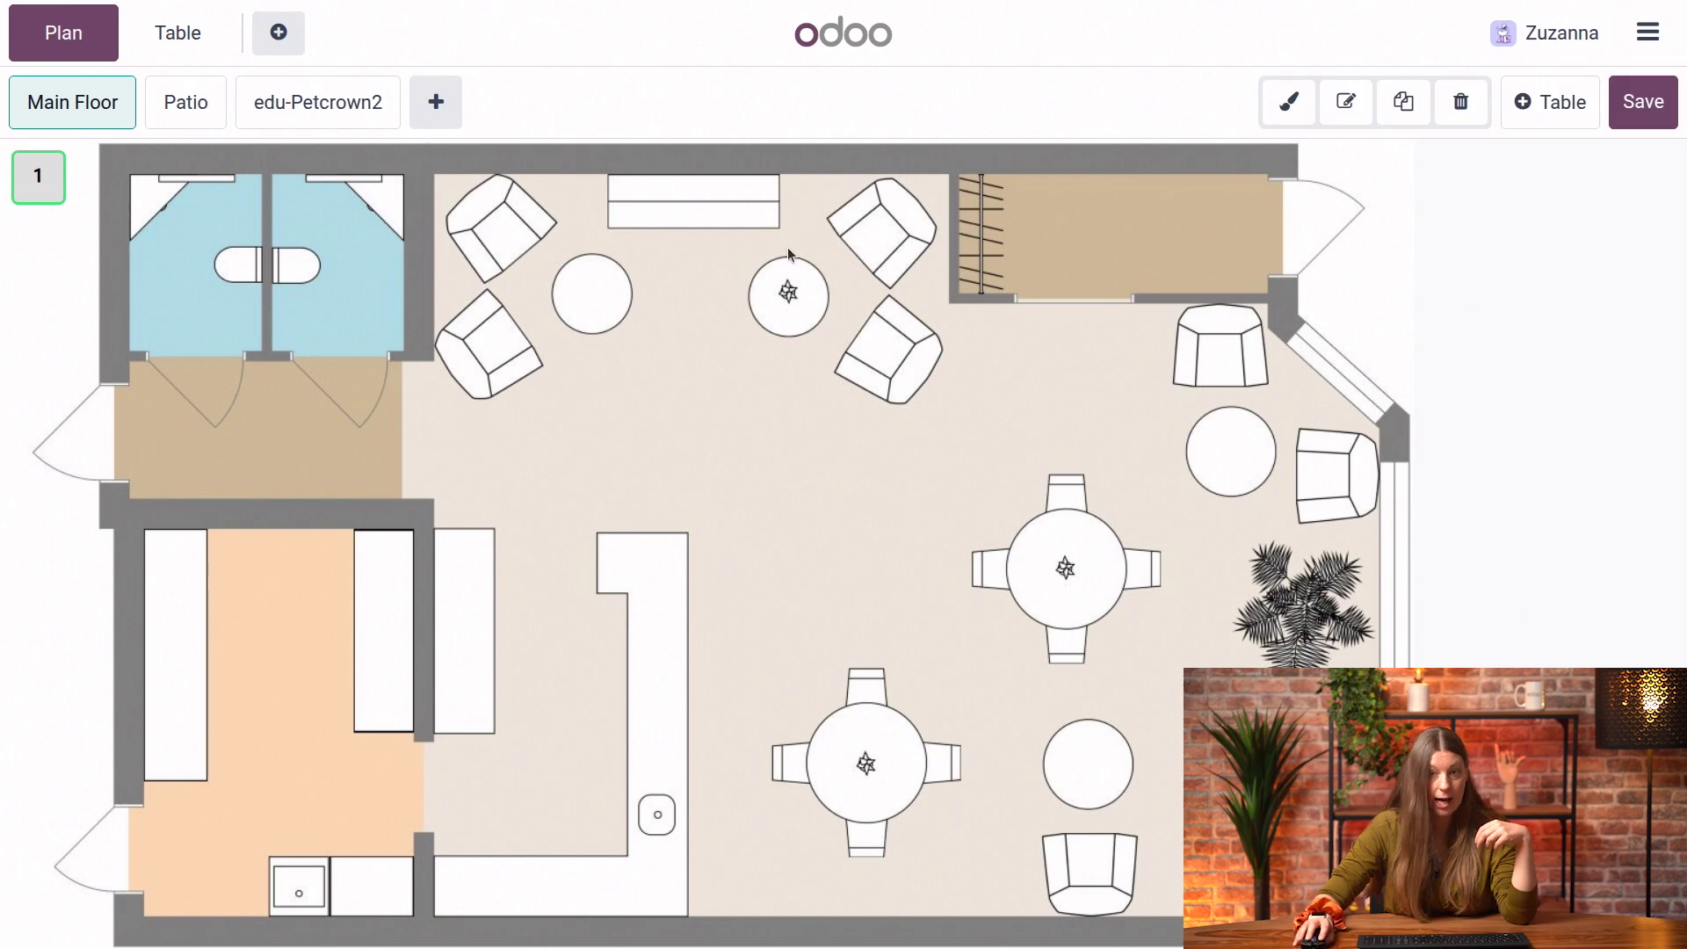
left_click(1539, 112)
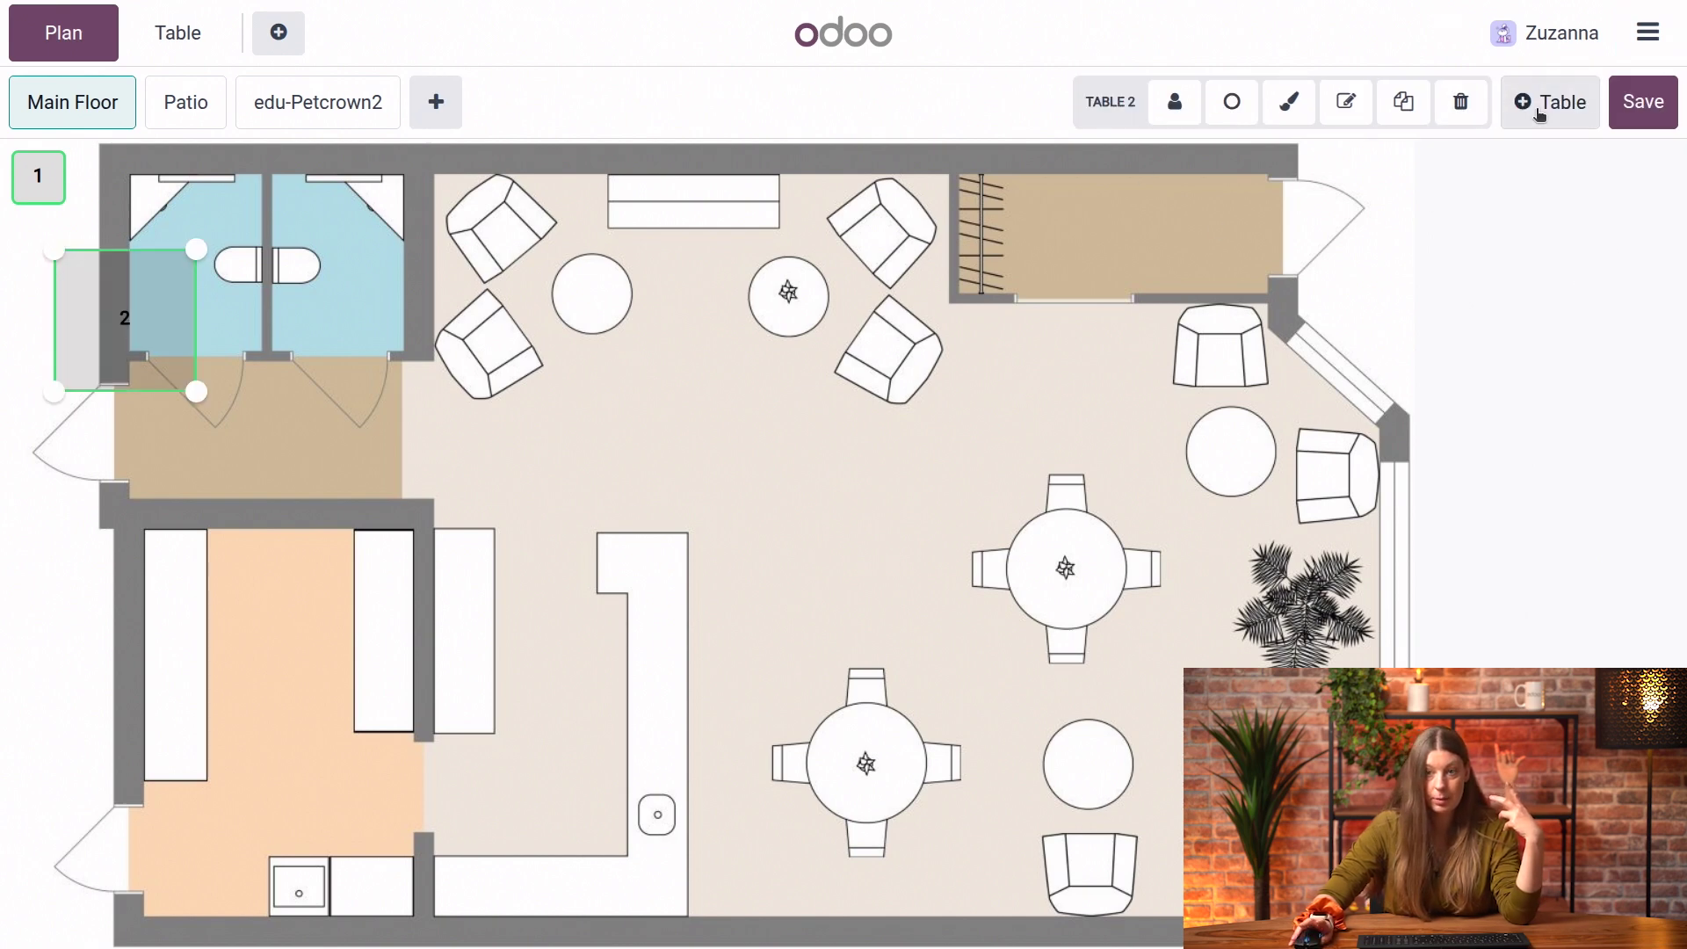
left_click(1539, 113)
left_click(1539, 112)
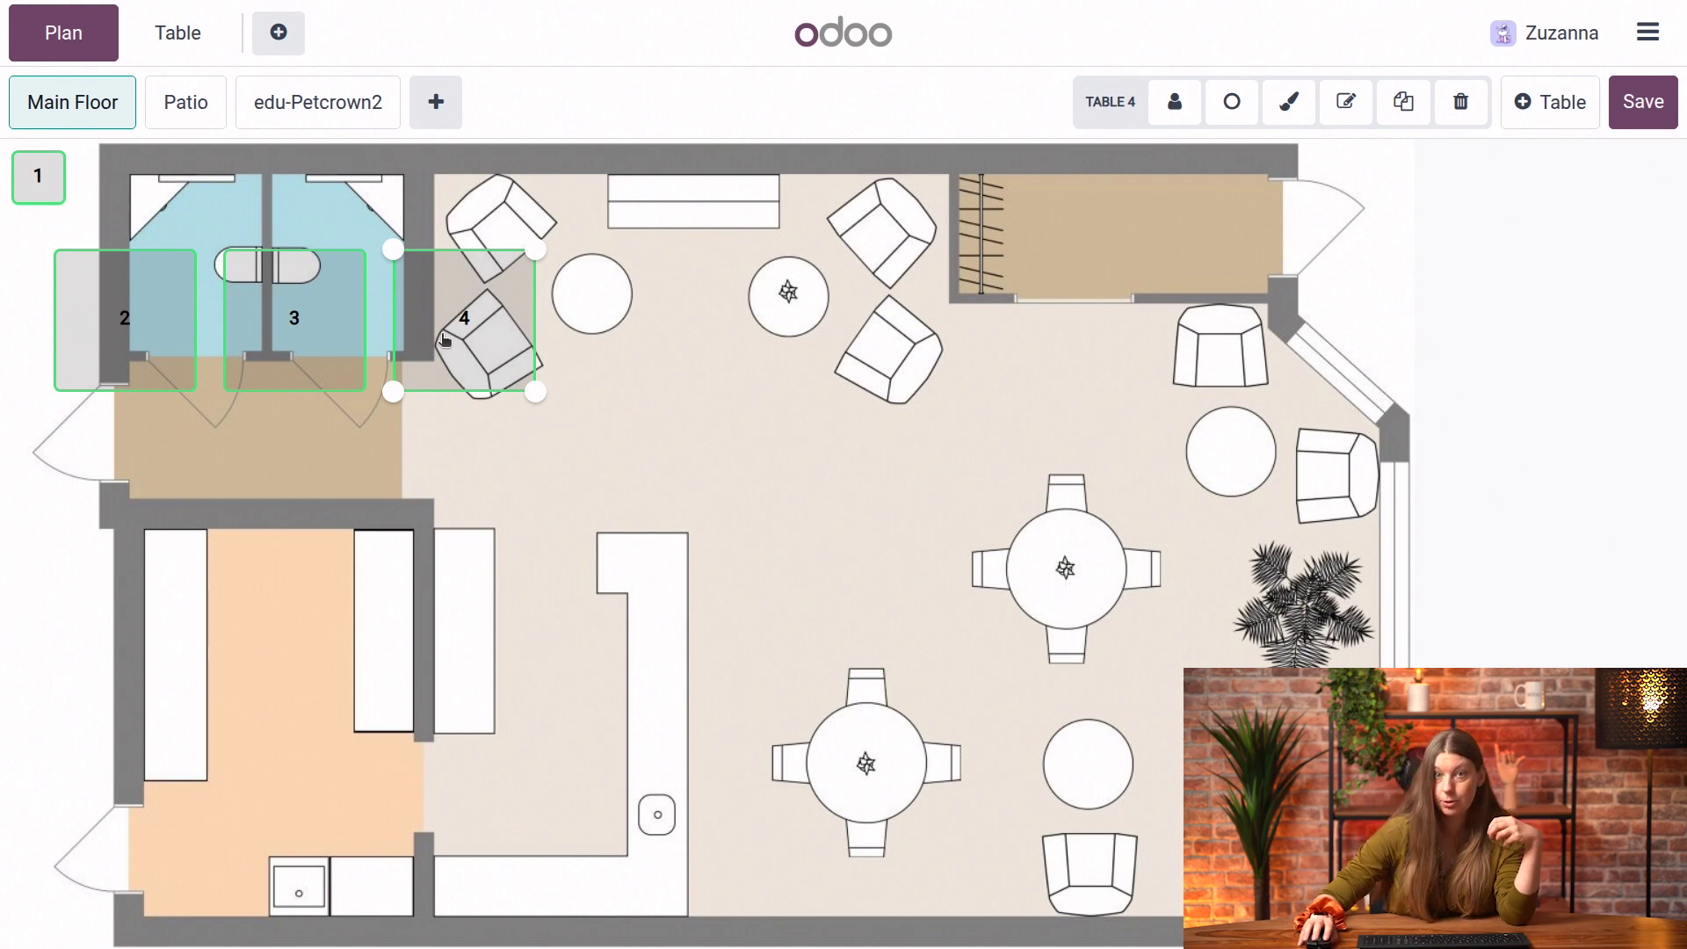
Place tables 2, 3 and 4 over the drawn round tables, shrinking table 4 to fit.
left_click_drag(125, 323, 1064, 567)
left_click_drag(313, 328, 883, 761)
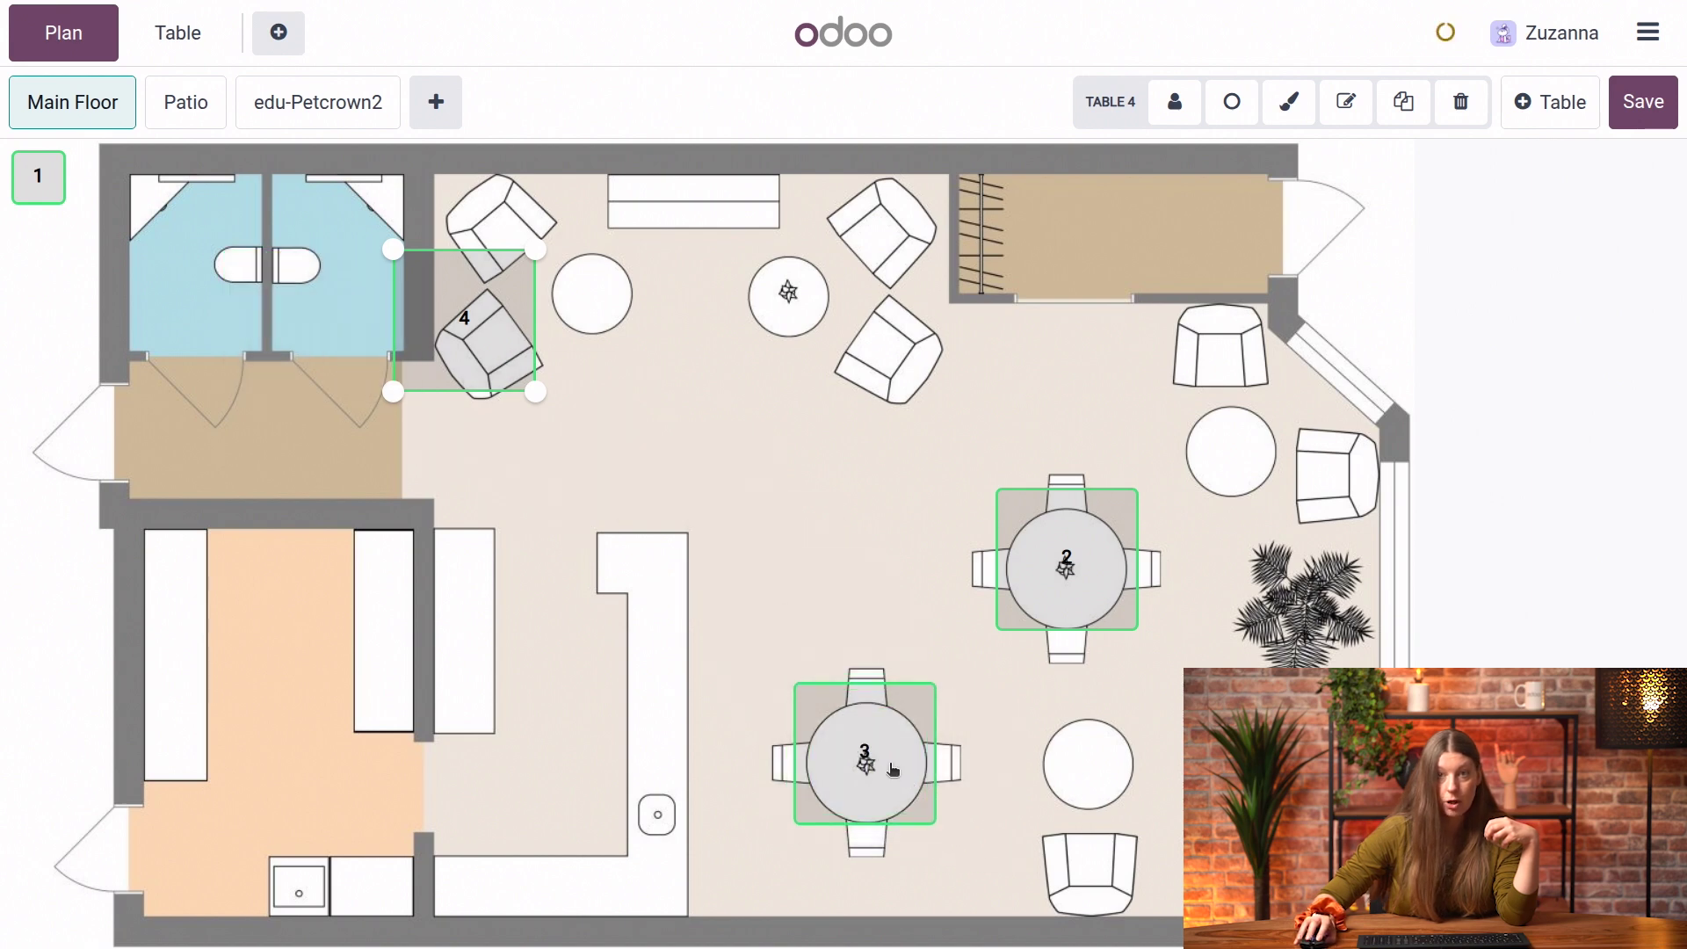
left_click_drag(457, 347, 1084, 776)
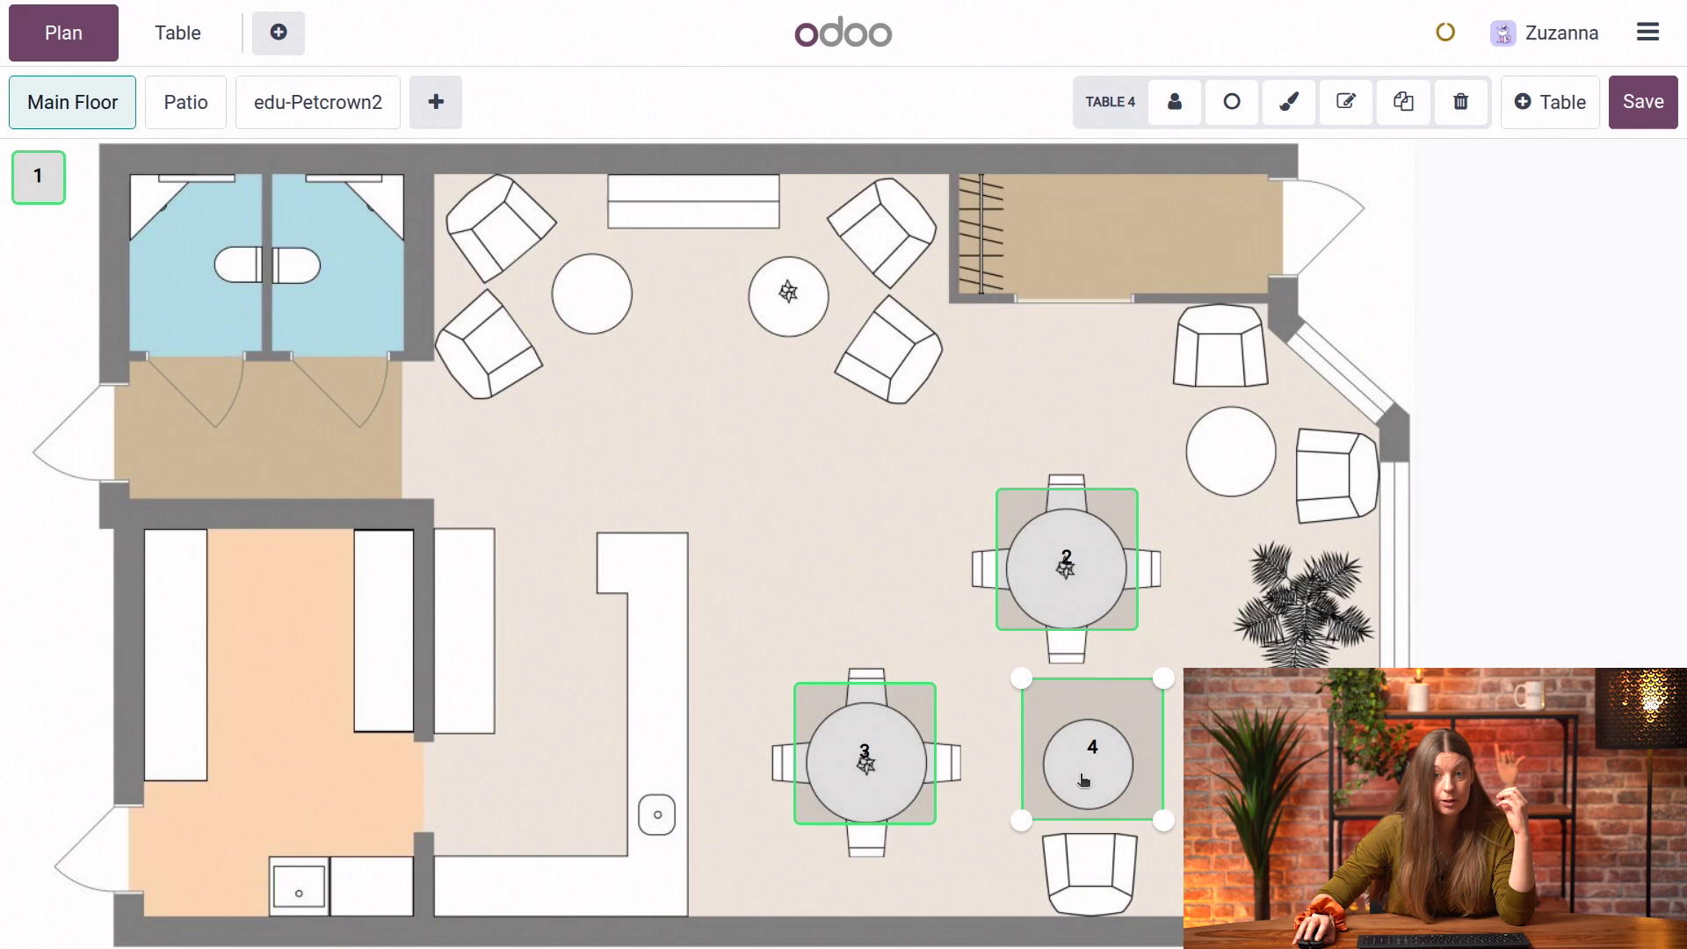
mouse_move(1017, 681)
left_mouse_down()
mouse_move(1064, 726)
mouse_move(1020, 683)
left_mouse_up()
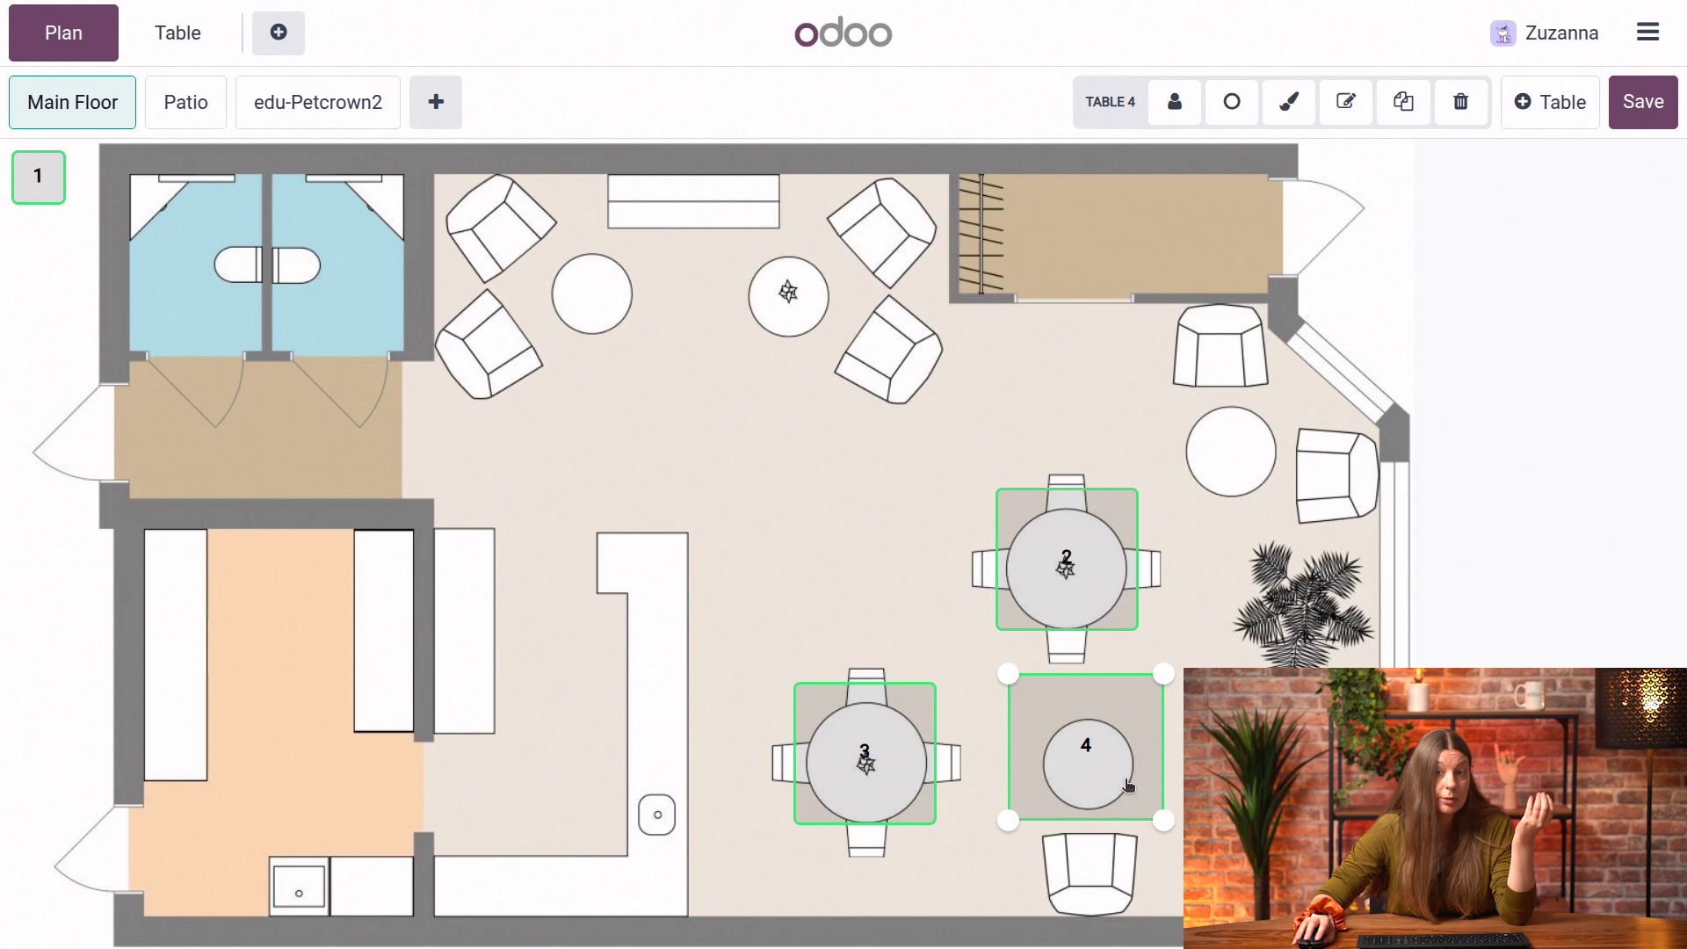
Change table 4's shape to round.
left_click(1113, 752)
left_click(1128, 756)
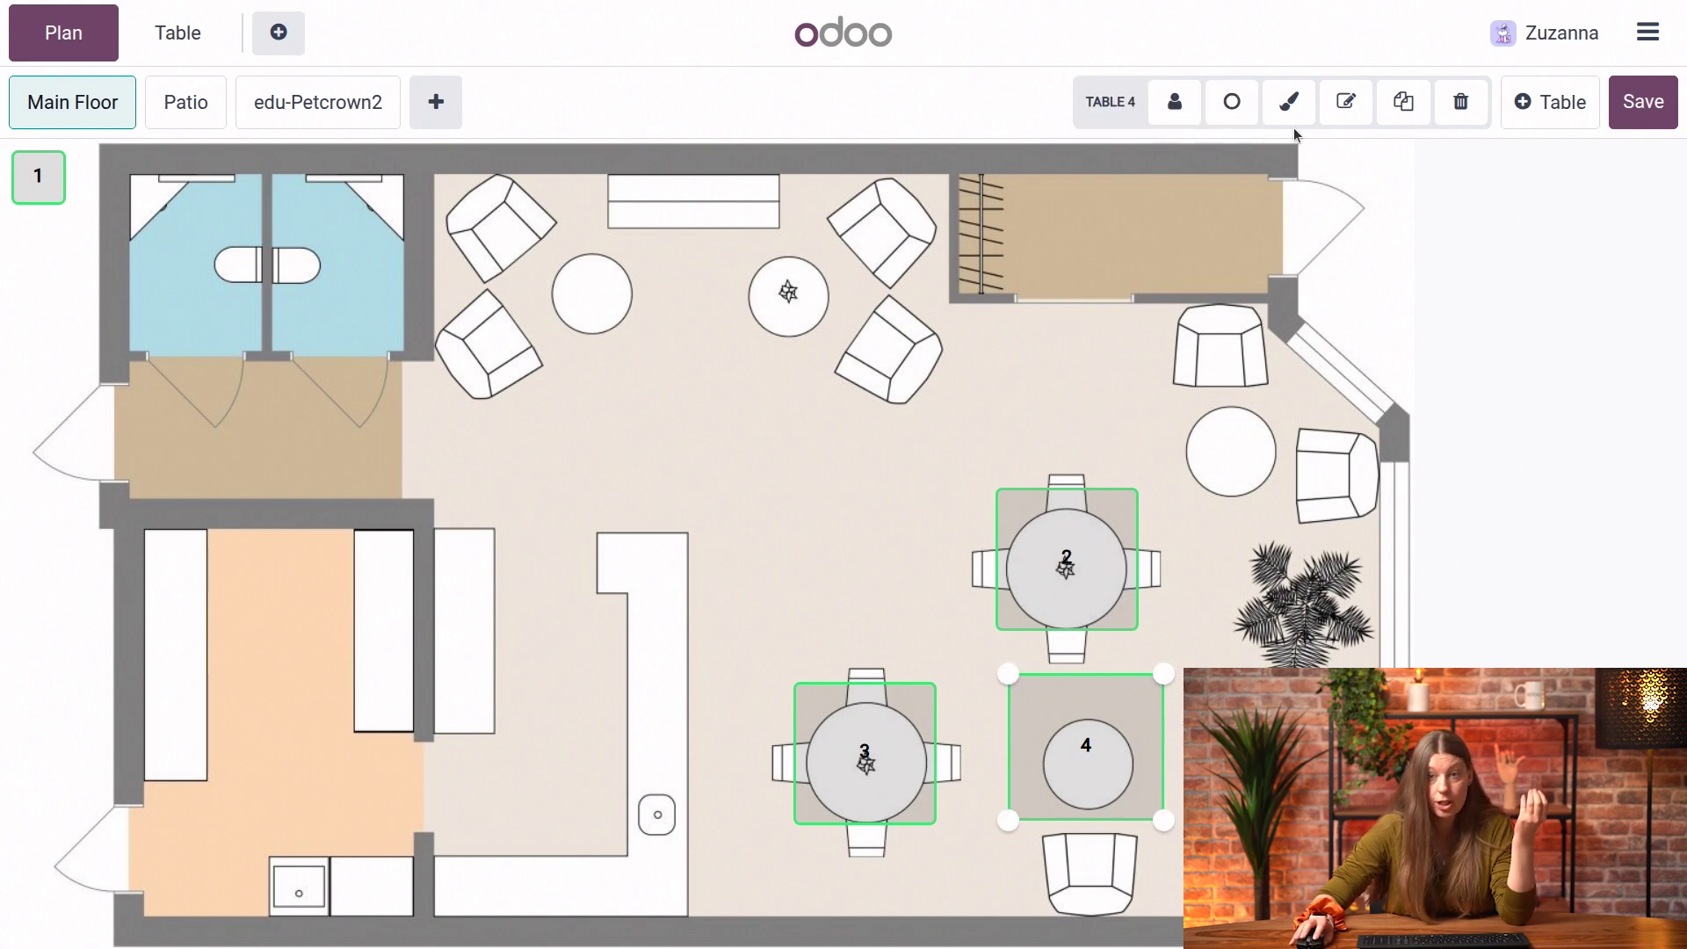
left_click(1232, 101)
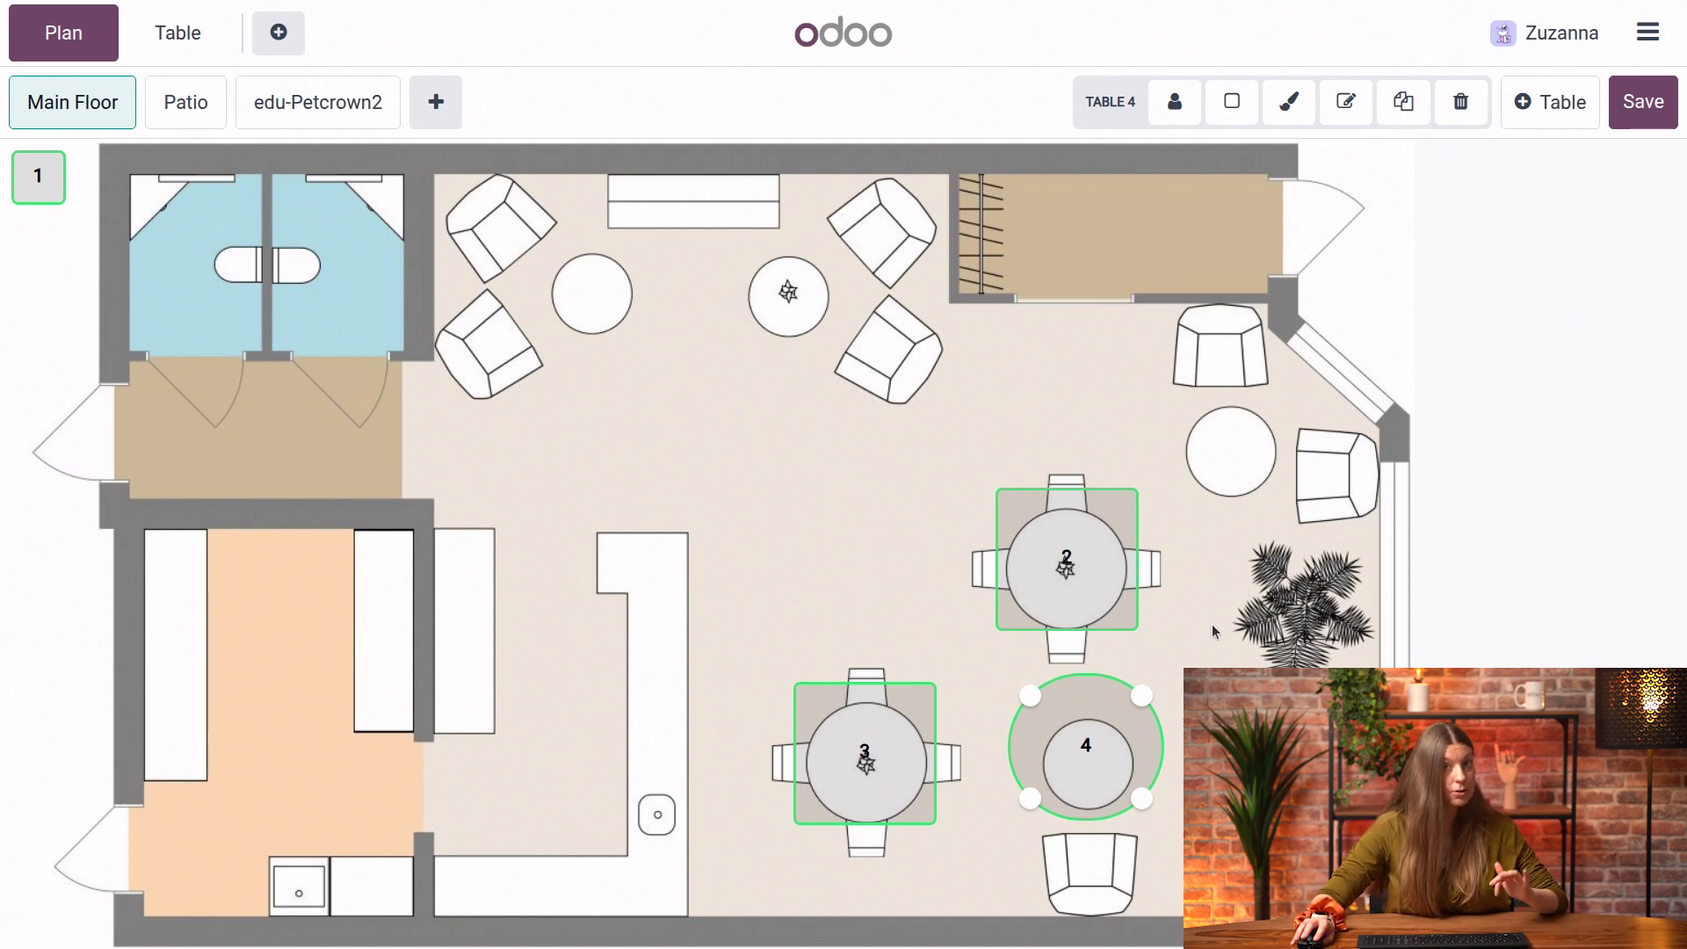
Select tables 2, 3 and 4 together and make tables 2 and 3 round.
left_click(1059, 589)
left_click(1088, 782)
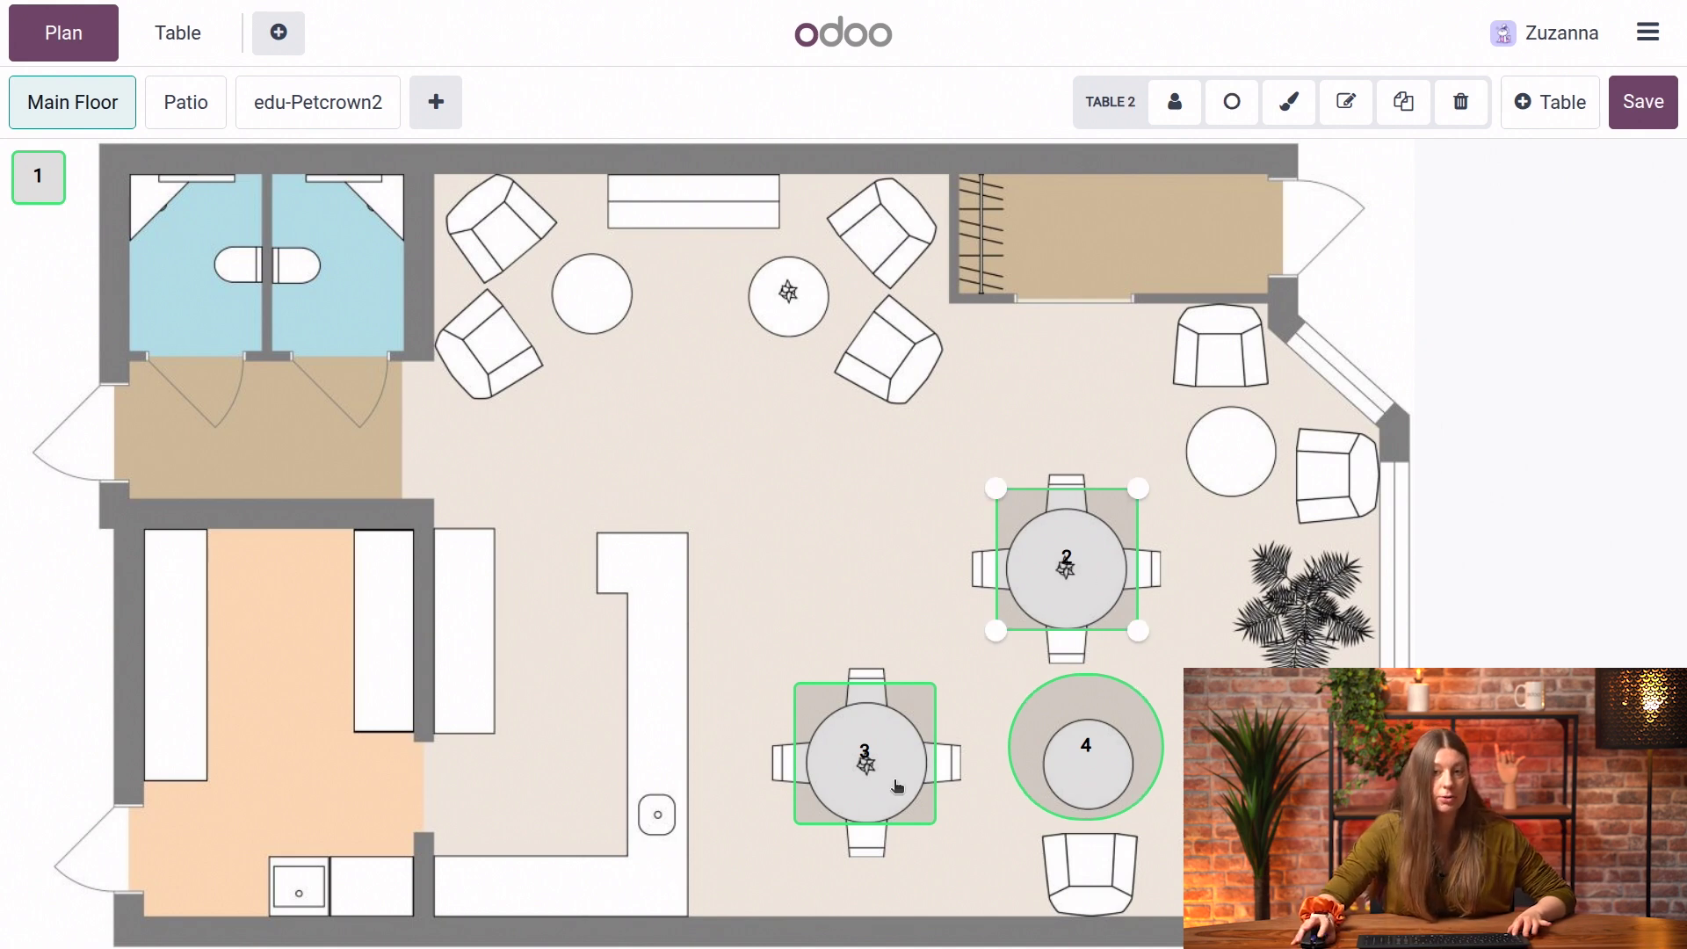
left_click(897, 782)
left_click(1087, 753)
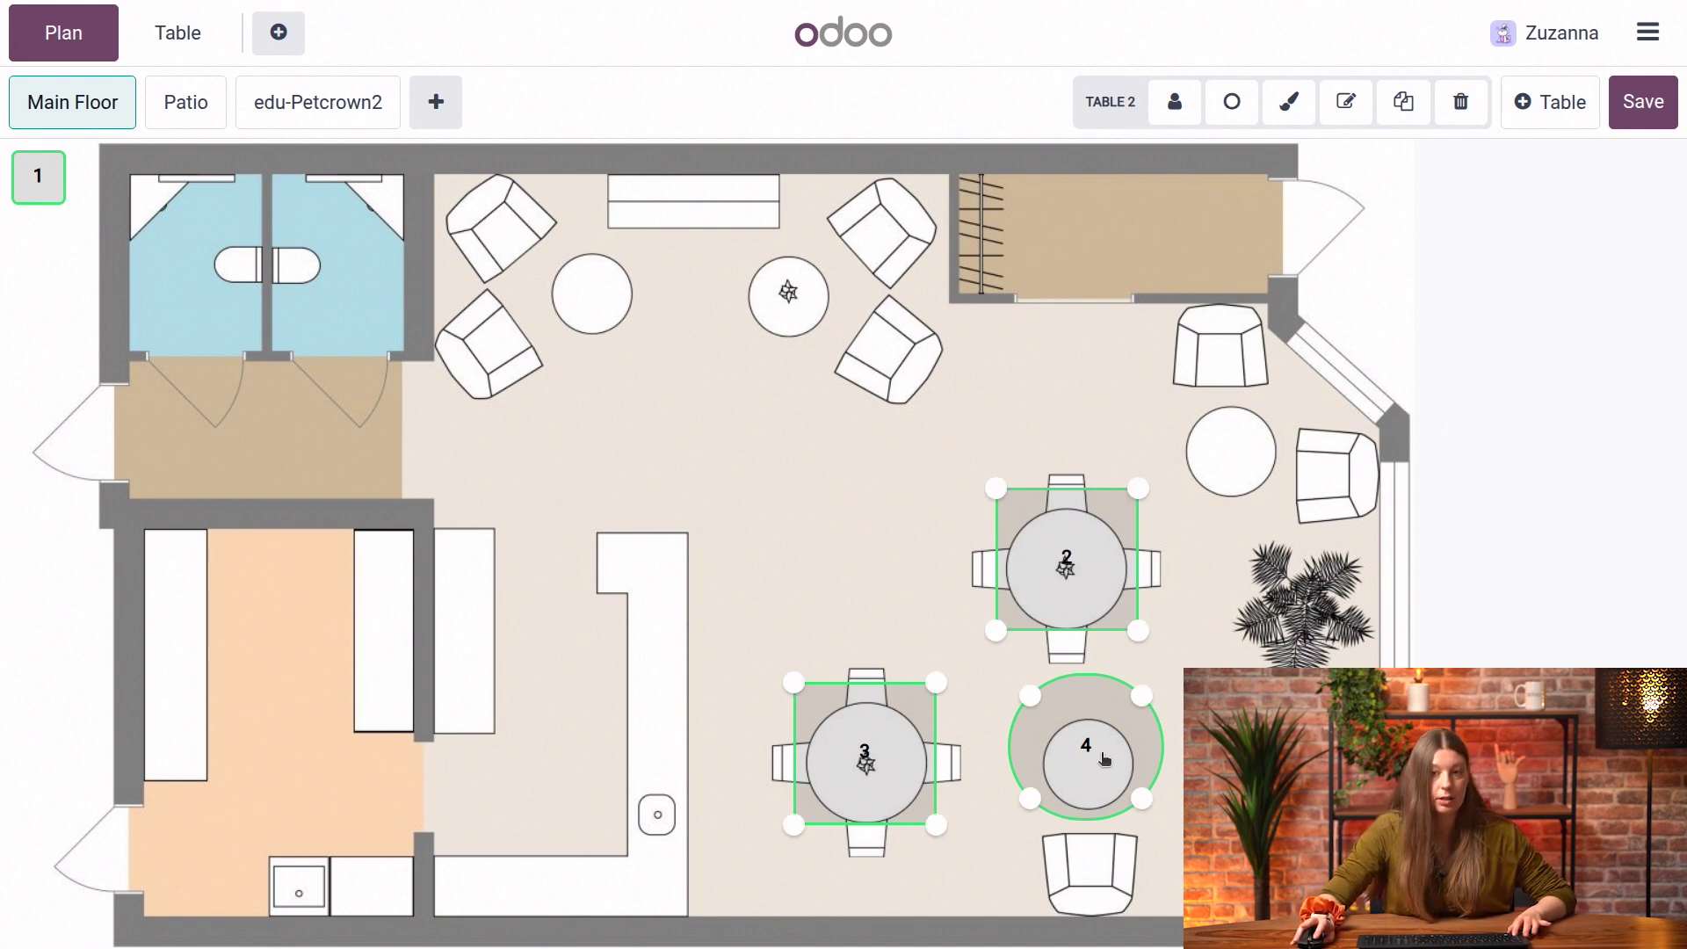
left_click(1232, 101)
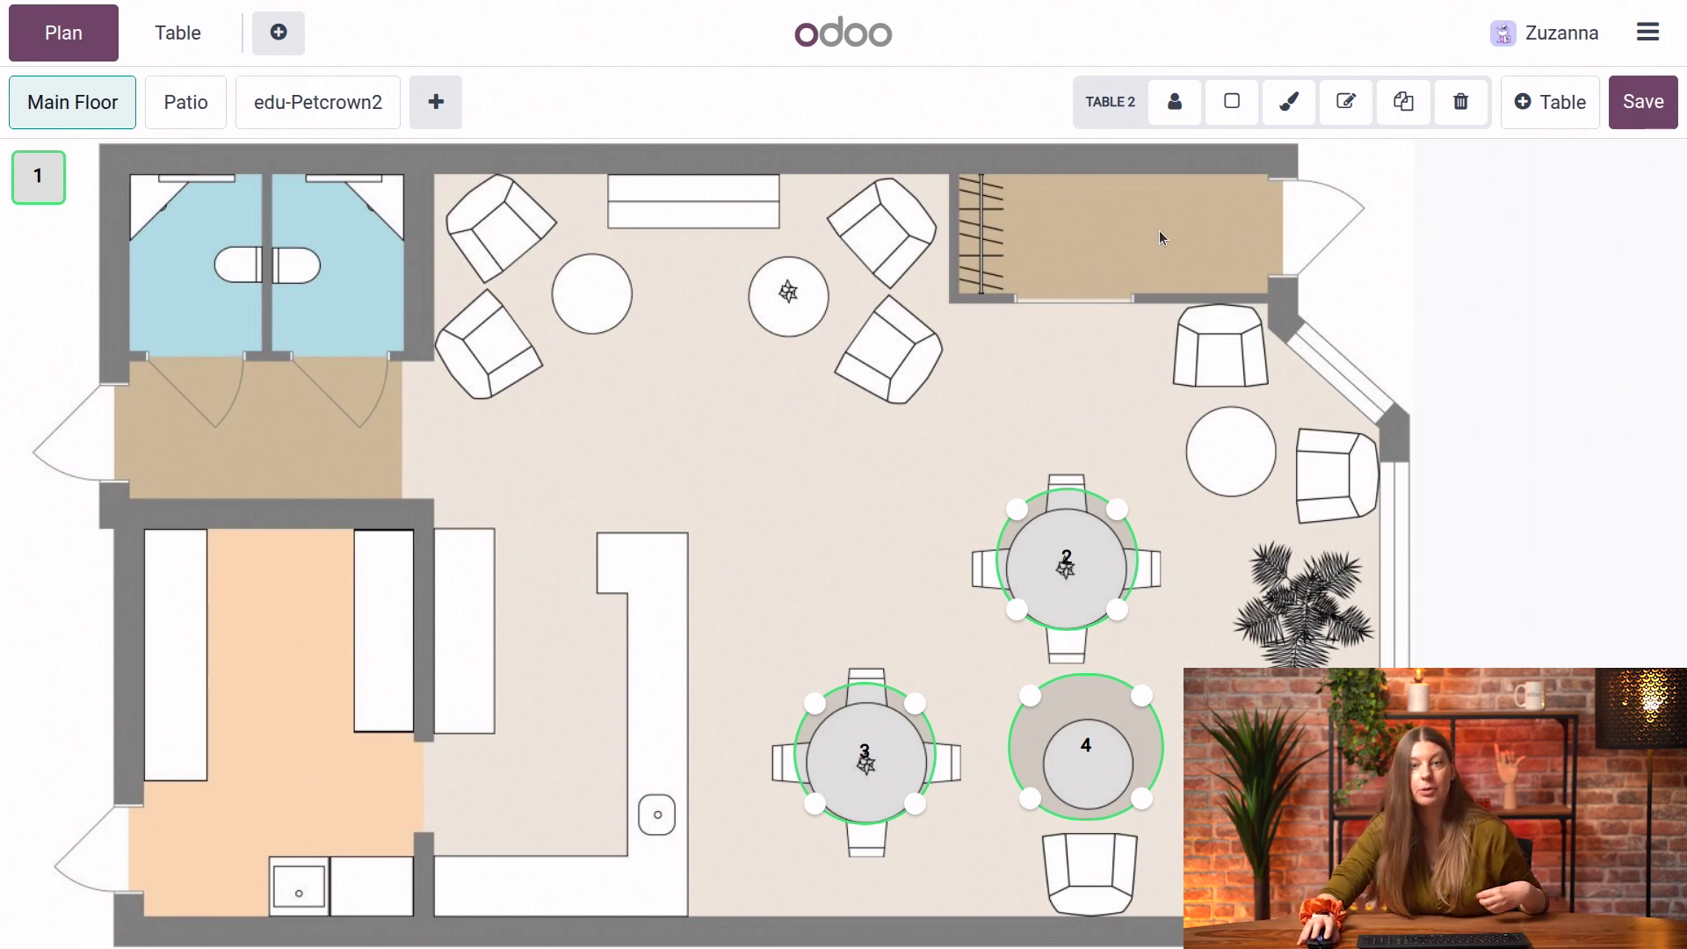
Set the selected tables 2, 3 and 4 to 4 seats each.
left_click(1177, 111)
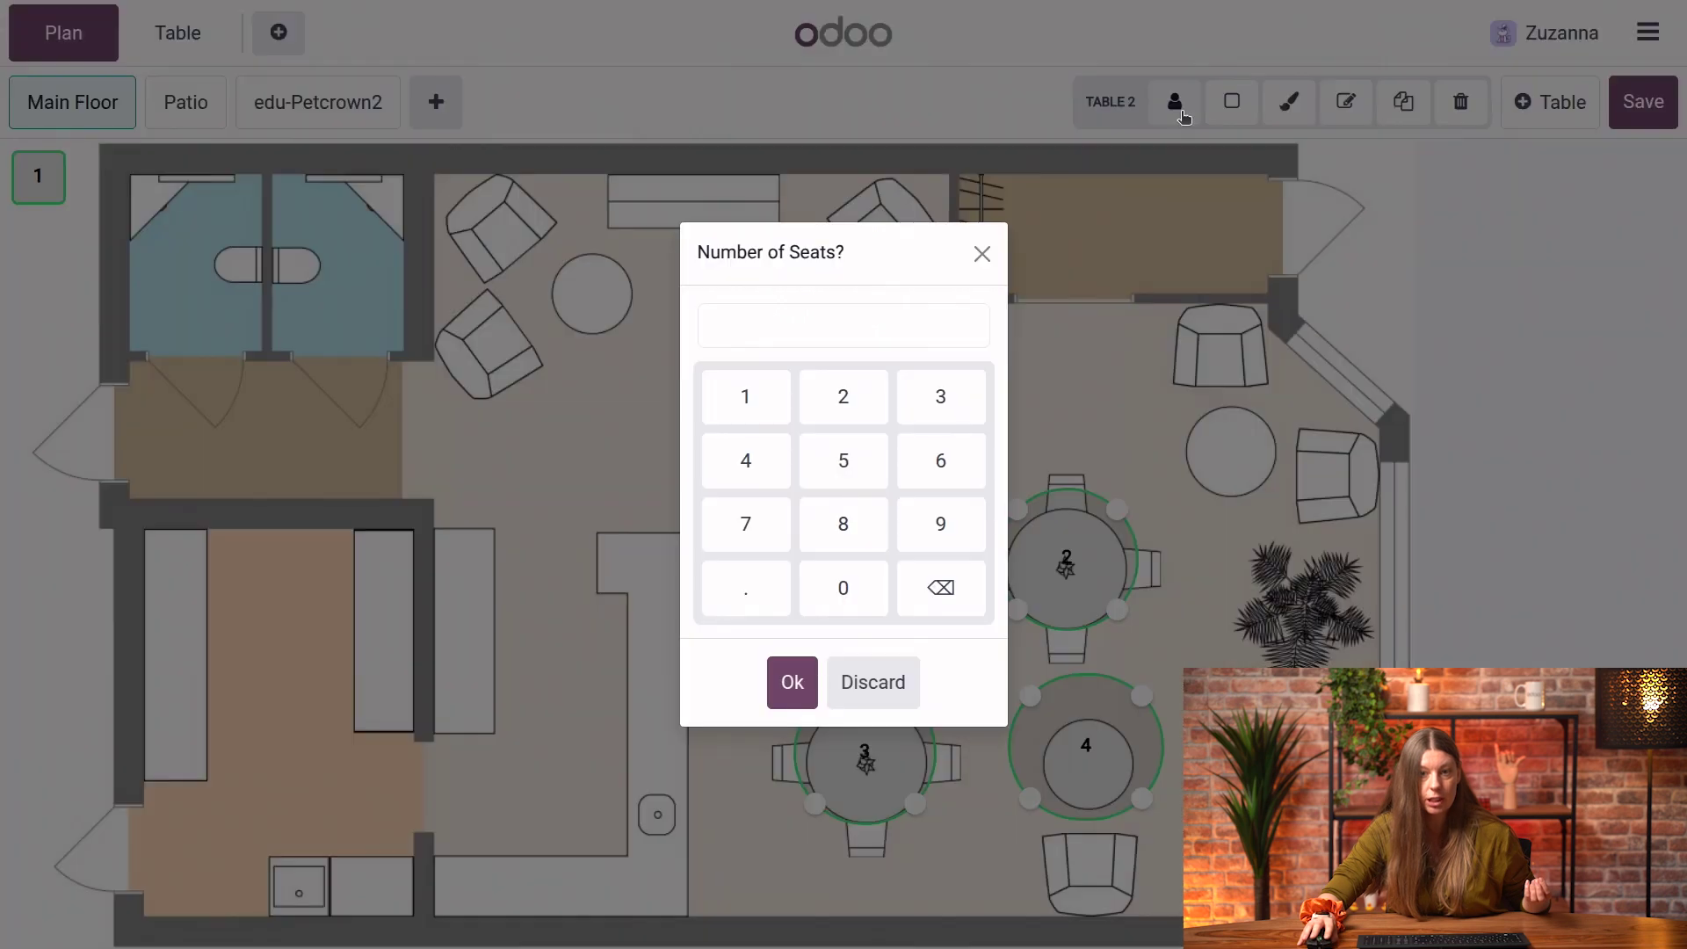
left_click(743, 462)
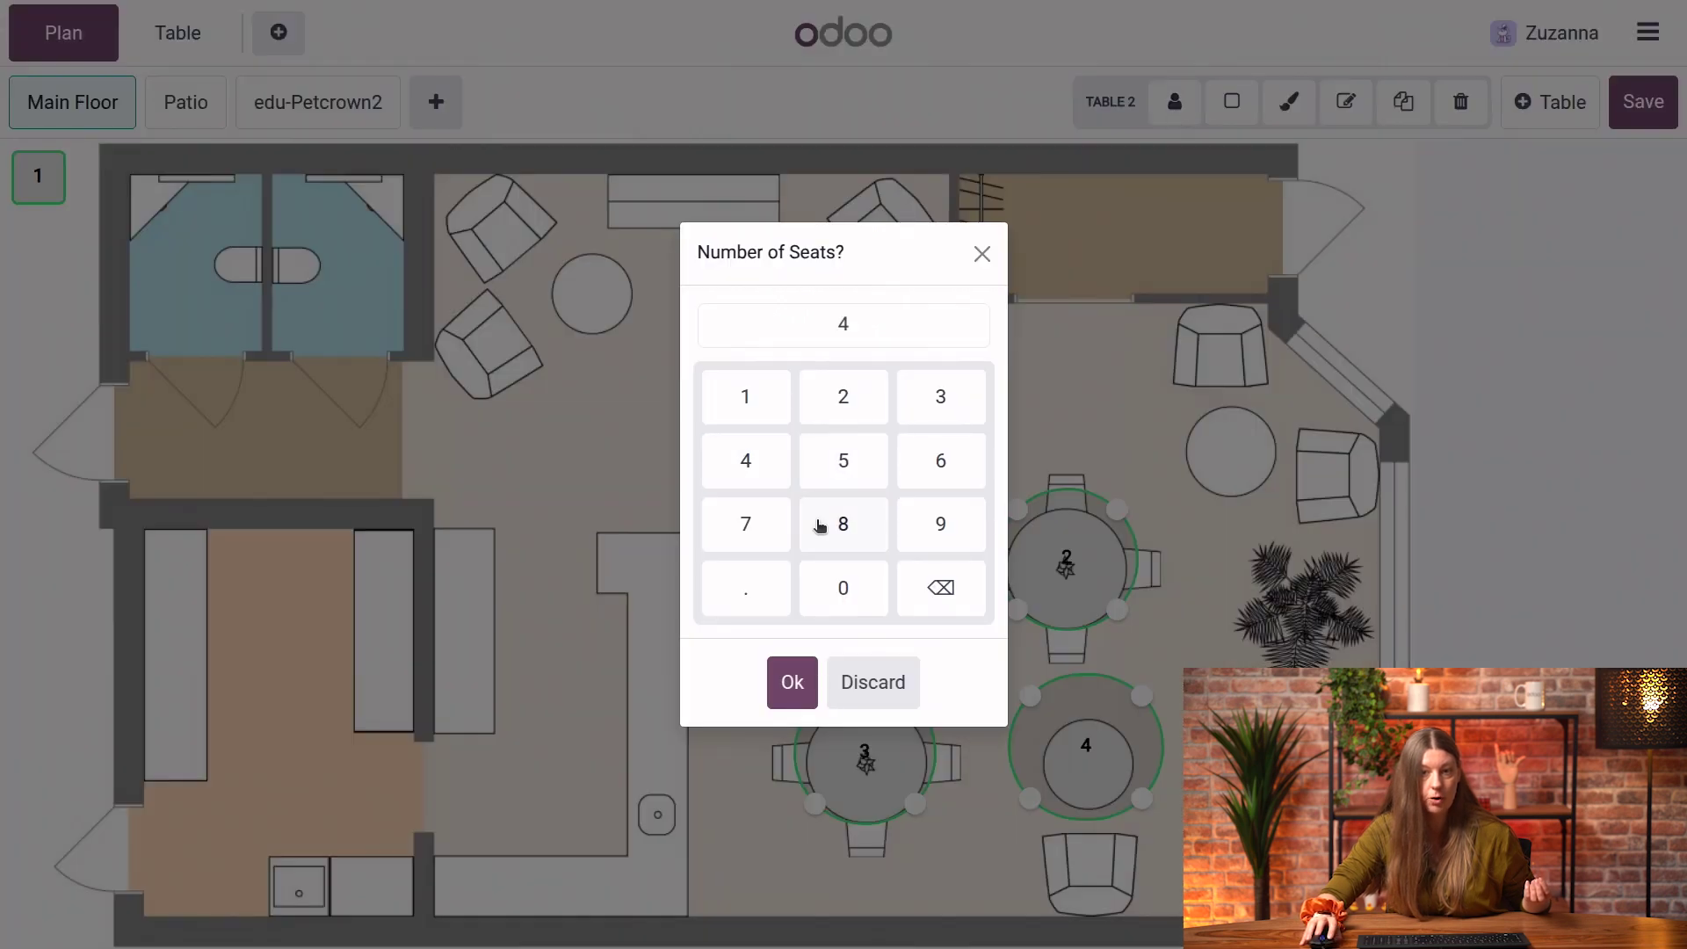
left_click(790, 681)
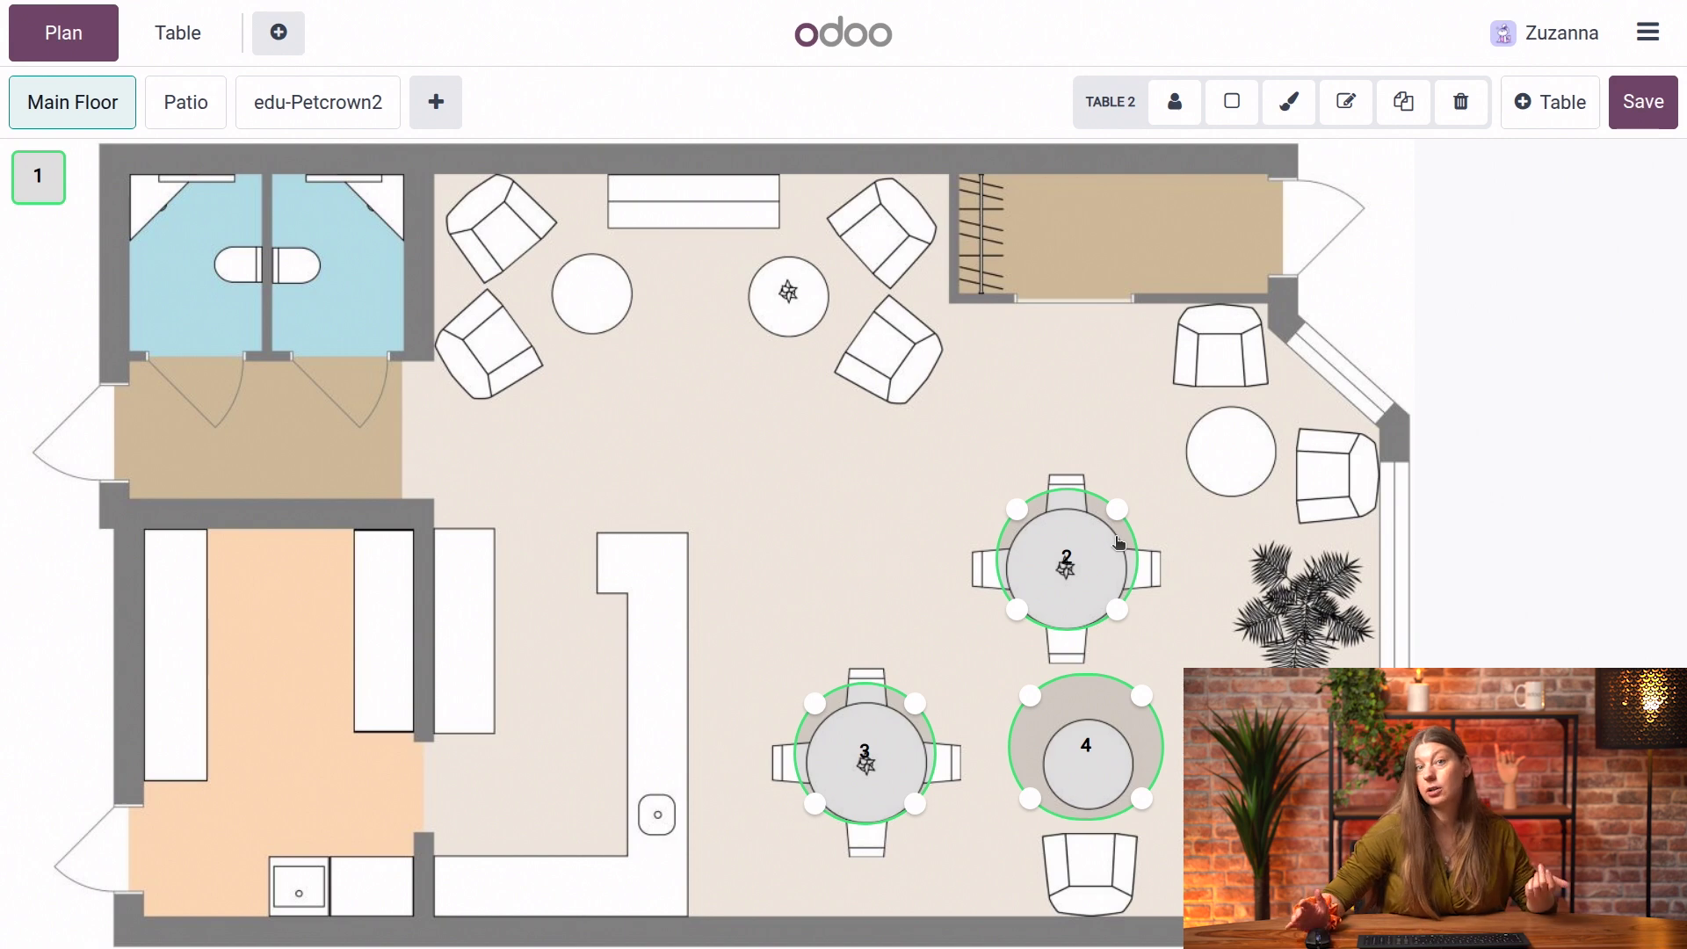
left_click(1288, 103)
Colour tables 2, 3 and 4 orange, then select table 2 alone.
left_click(1358, 225)
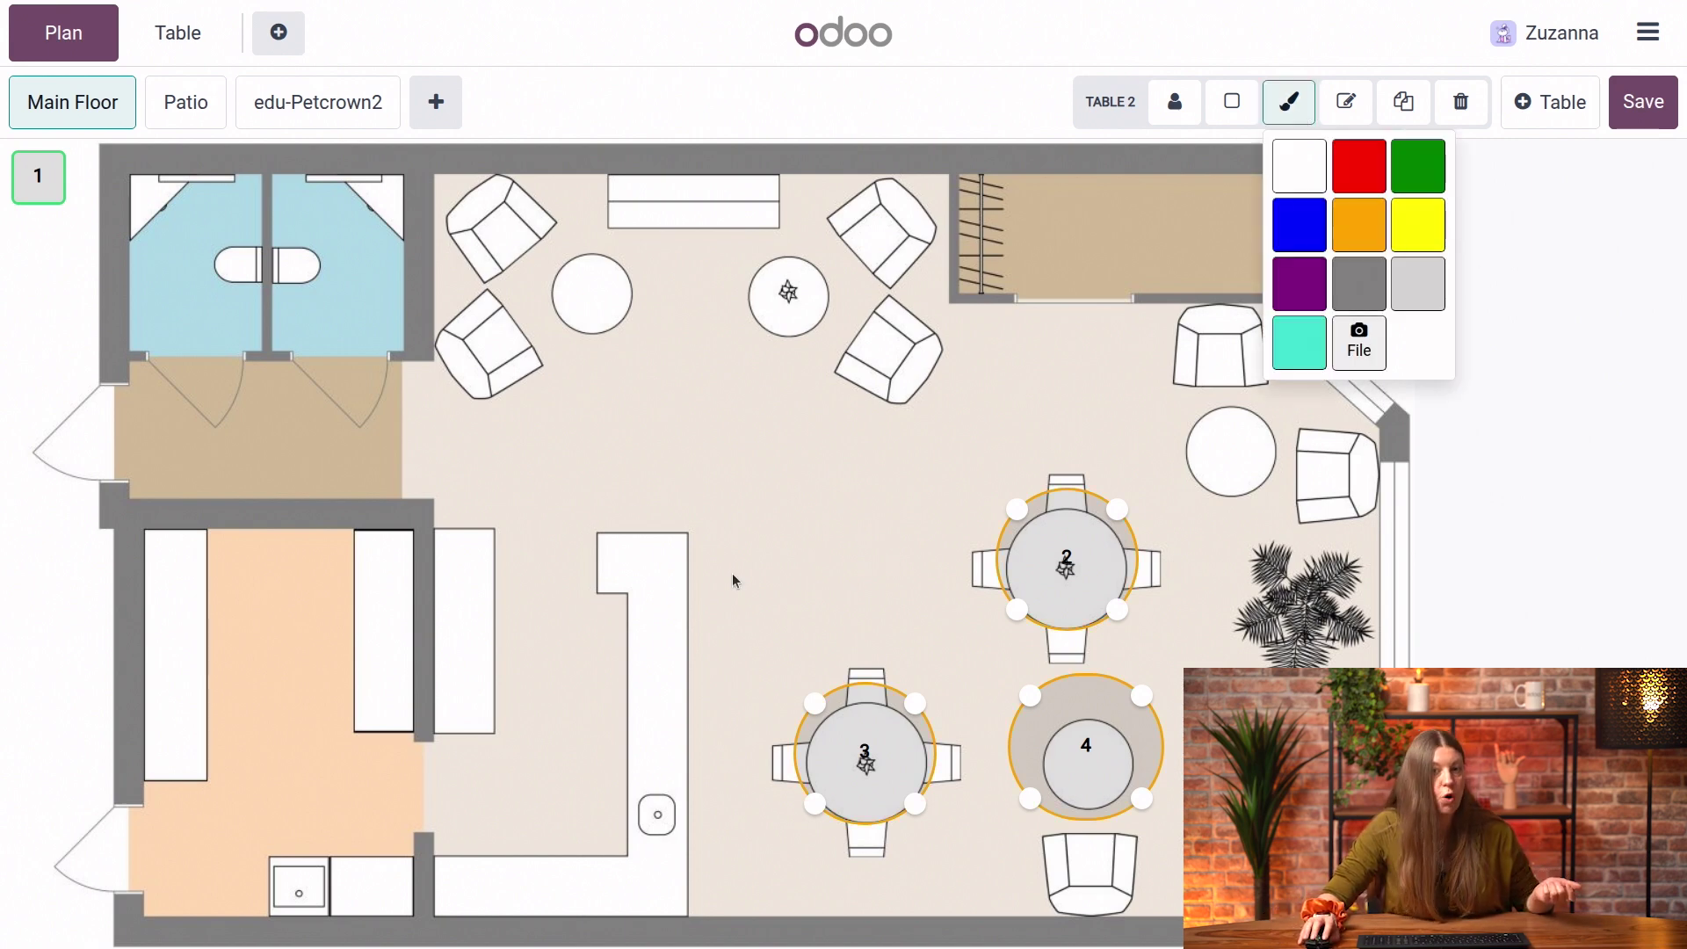
left_click(762, 534)
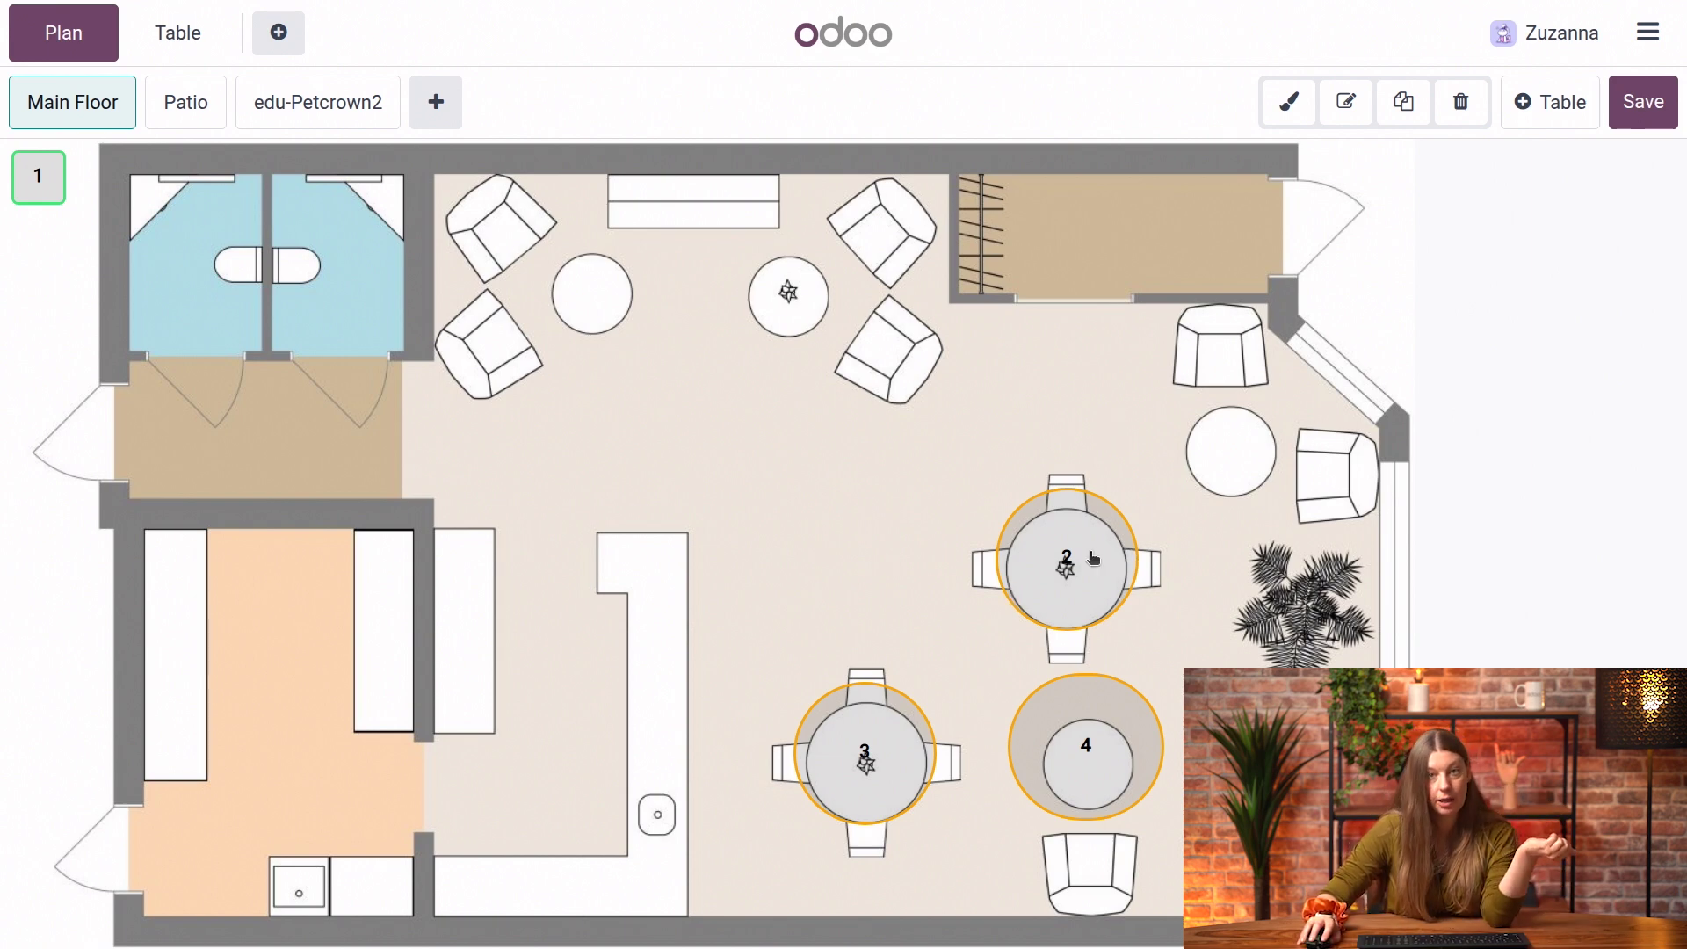
left_click(1092, 559)
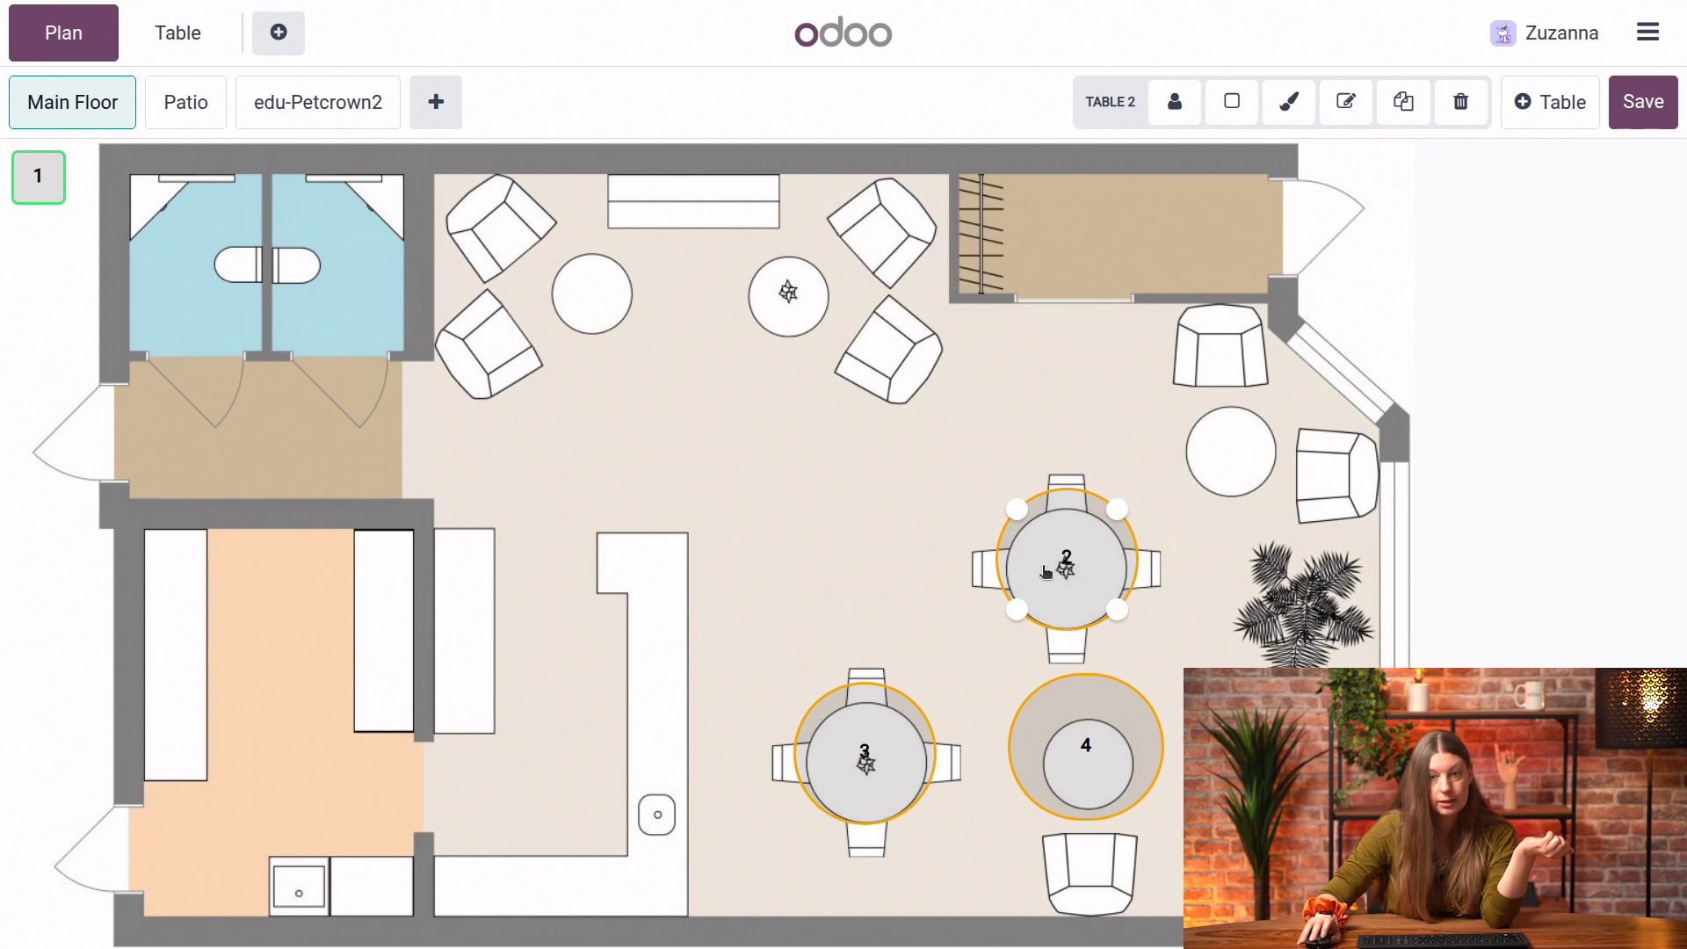
Duplicate table 2 as table 5, place it by the upper-right armchairs, and save the layout.
left_click(1403, 102)
left_click_drag(1063, 546, 1205, 424)
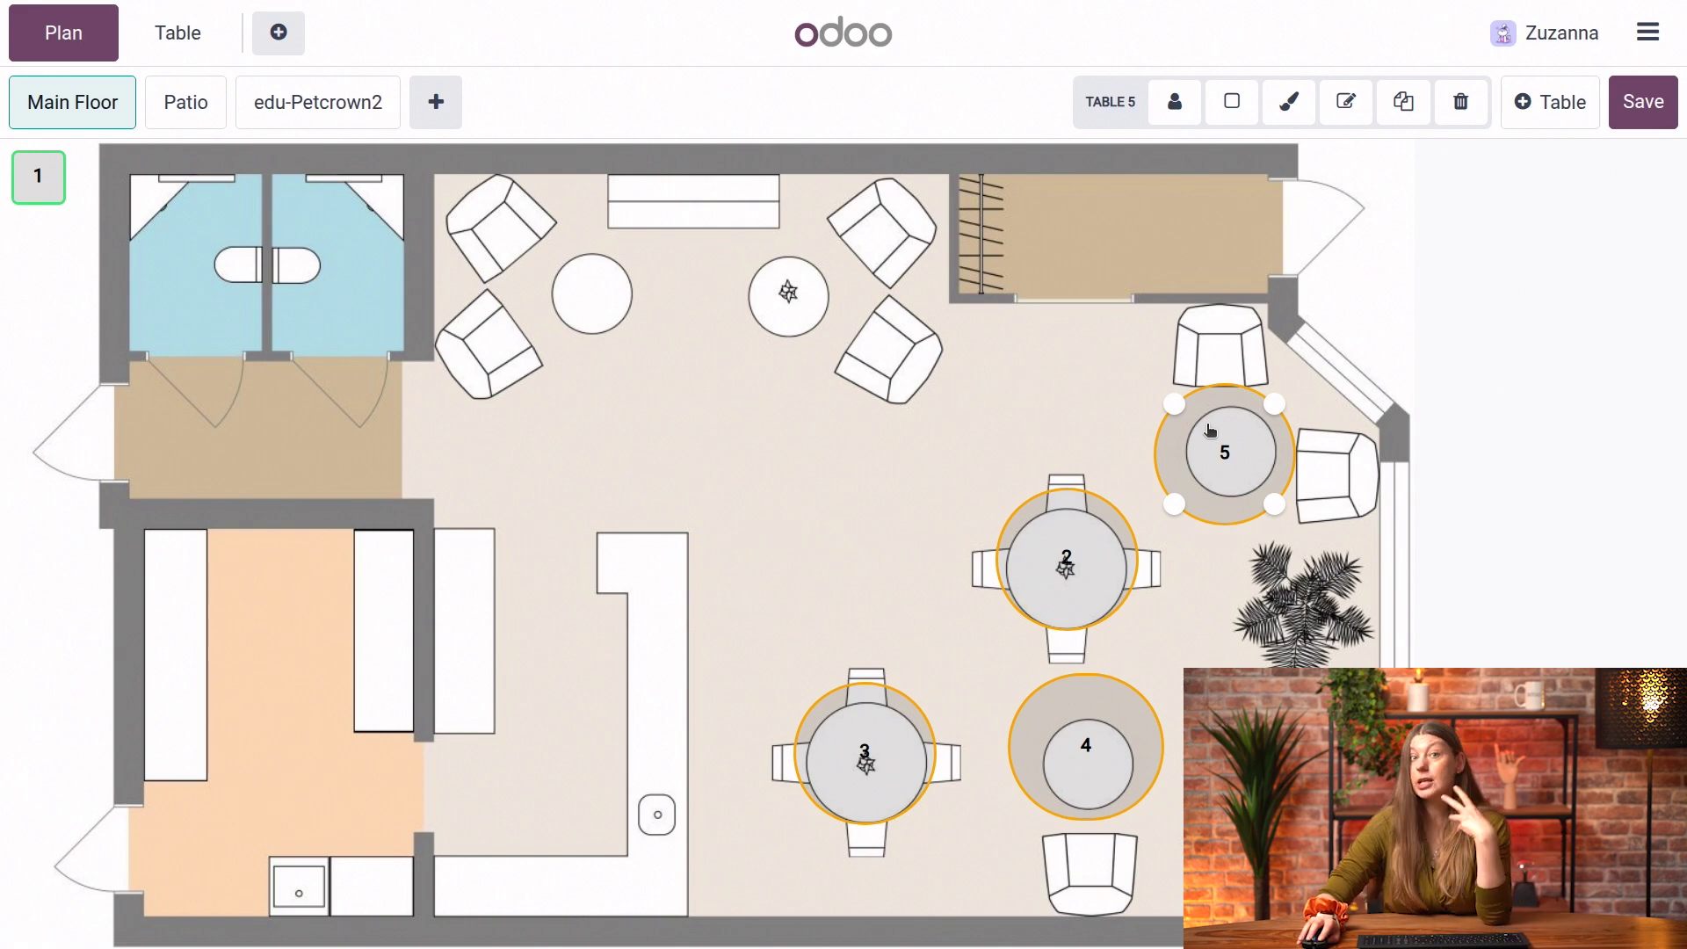
left_click(882, 485)
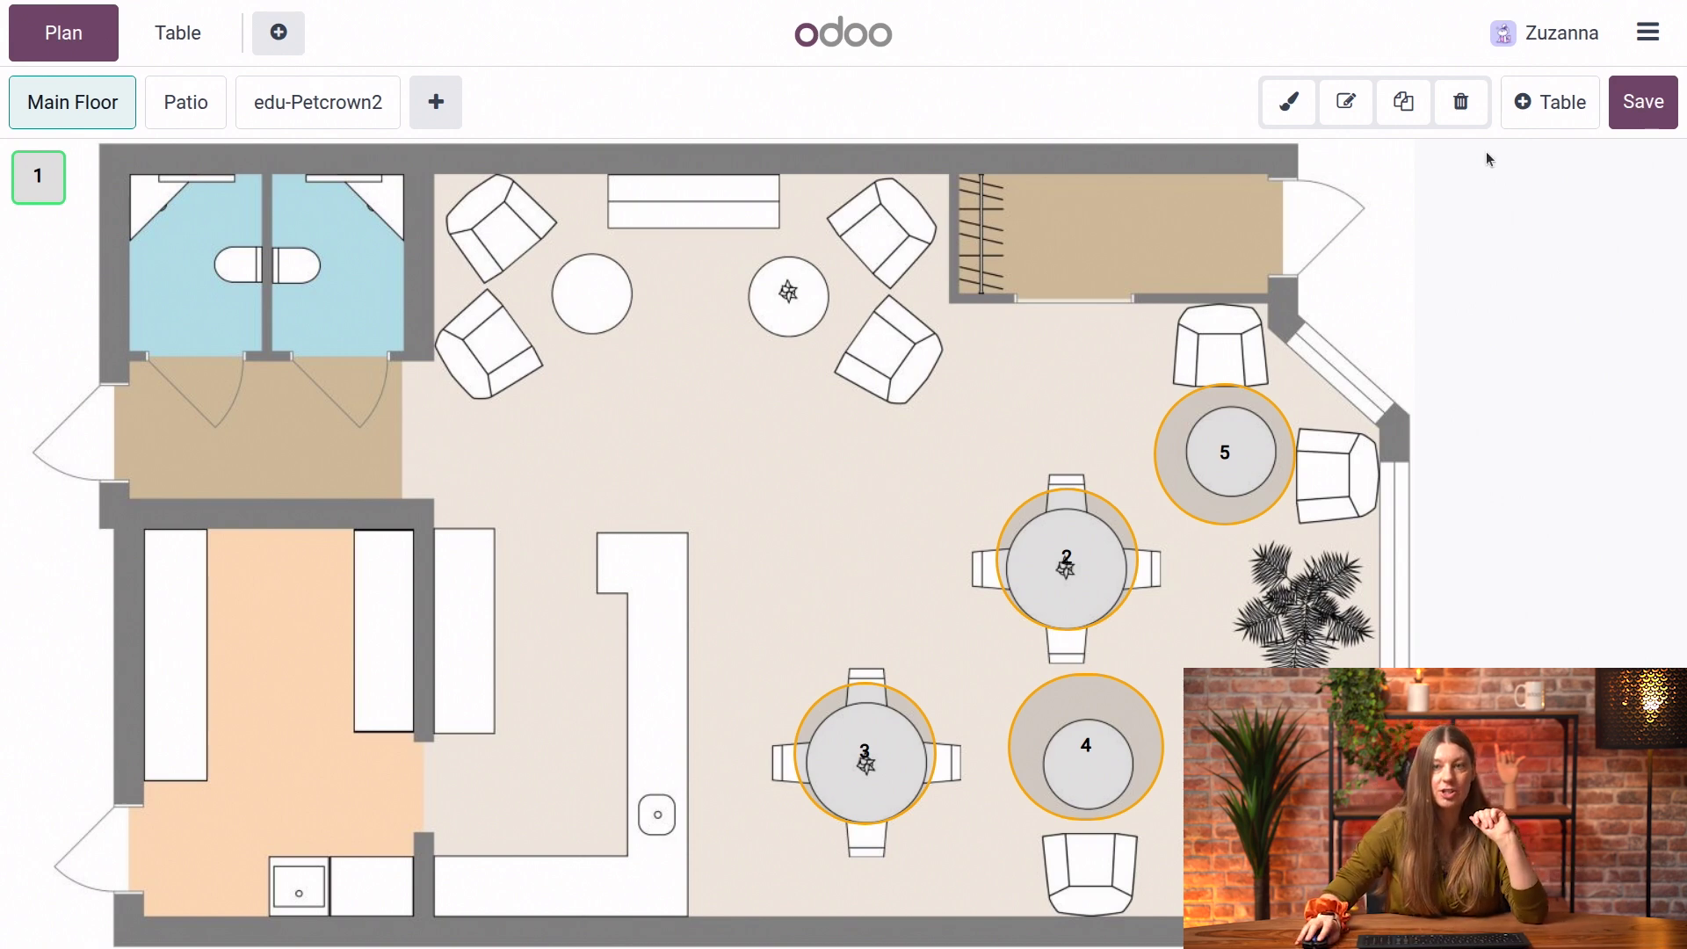
left_click(1646, 109)
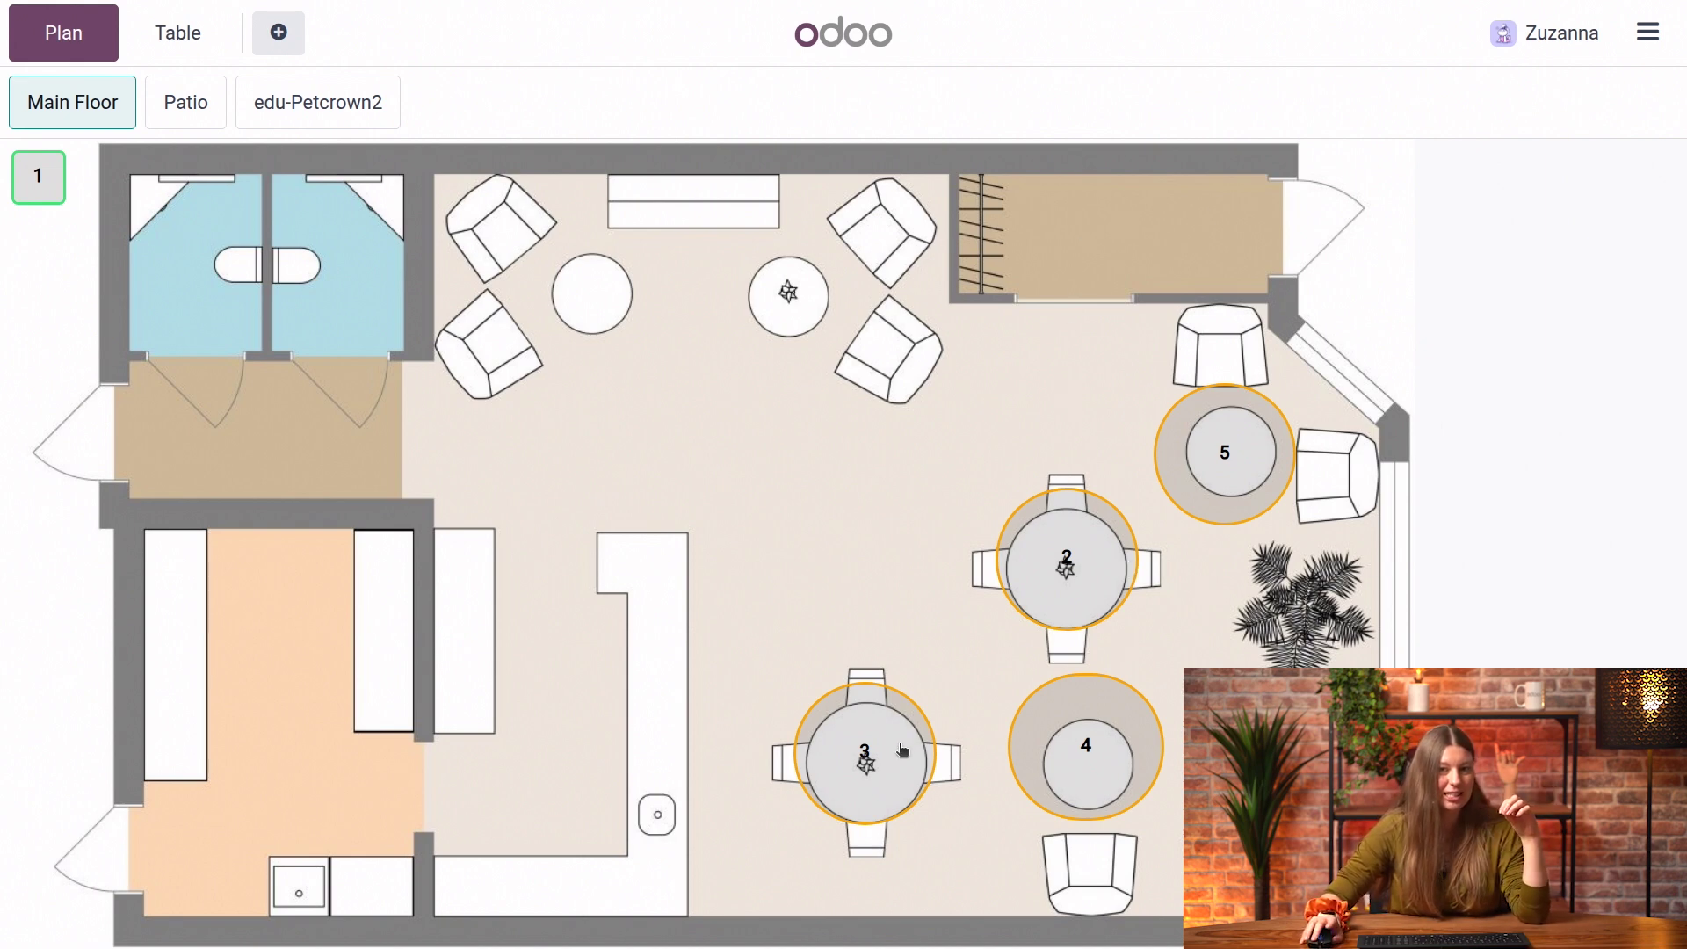
Open table 3 and order one Burger and one Cookitties, totalling 16.50 €.
left_click(864, 757)
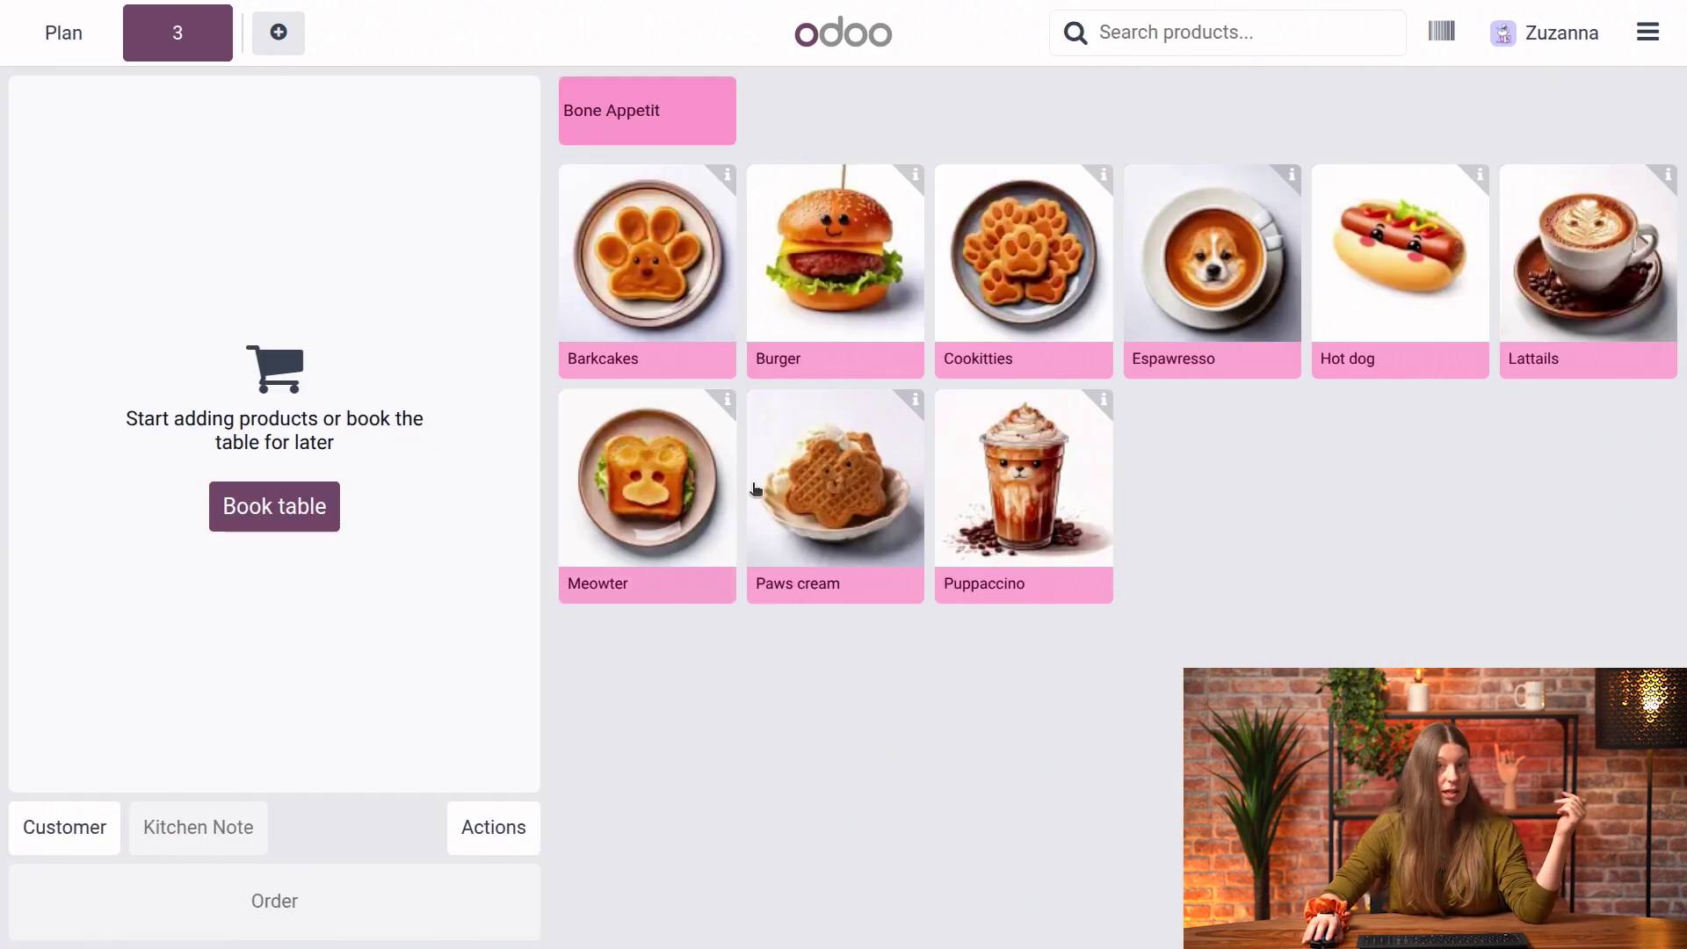
left_click(833, 246)
left_click(1042, 237)
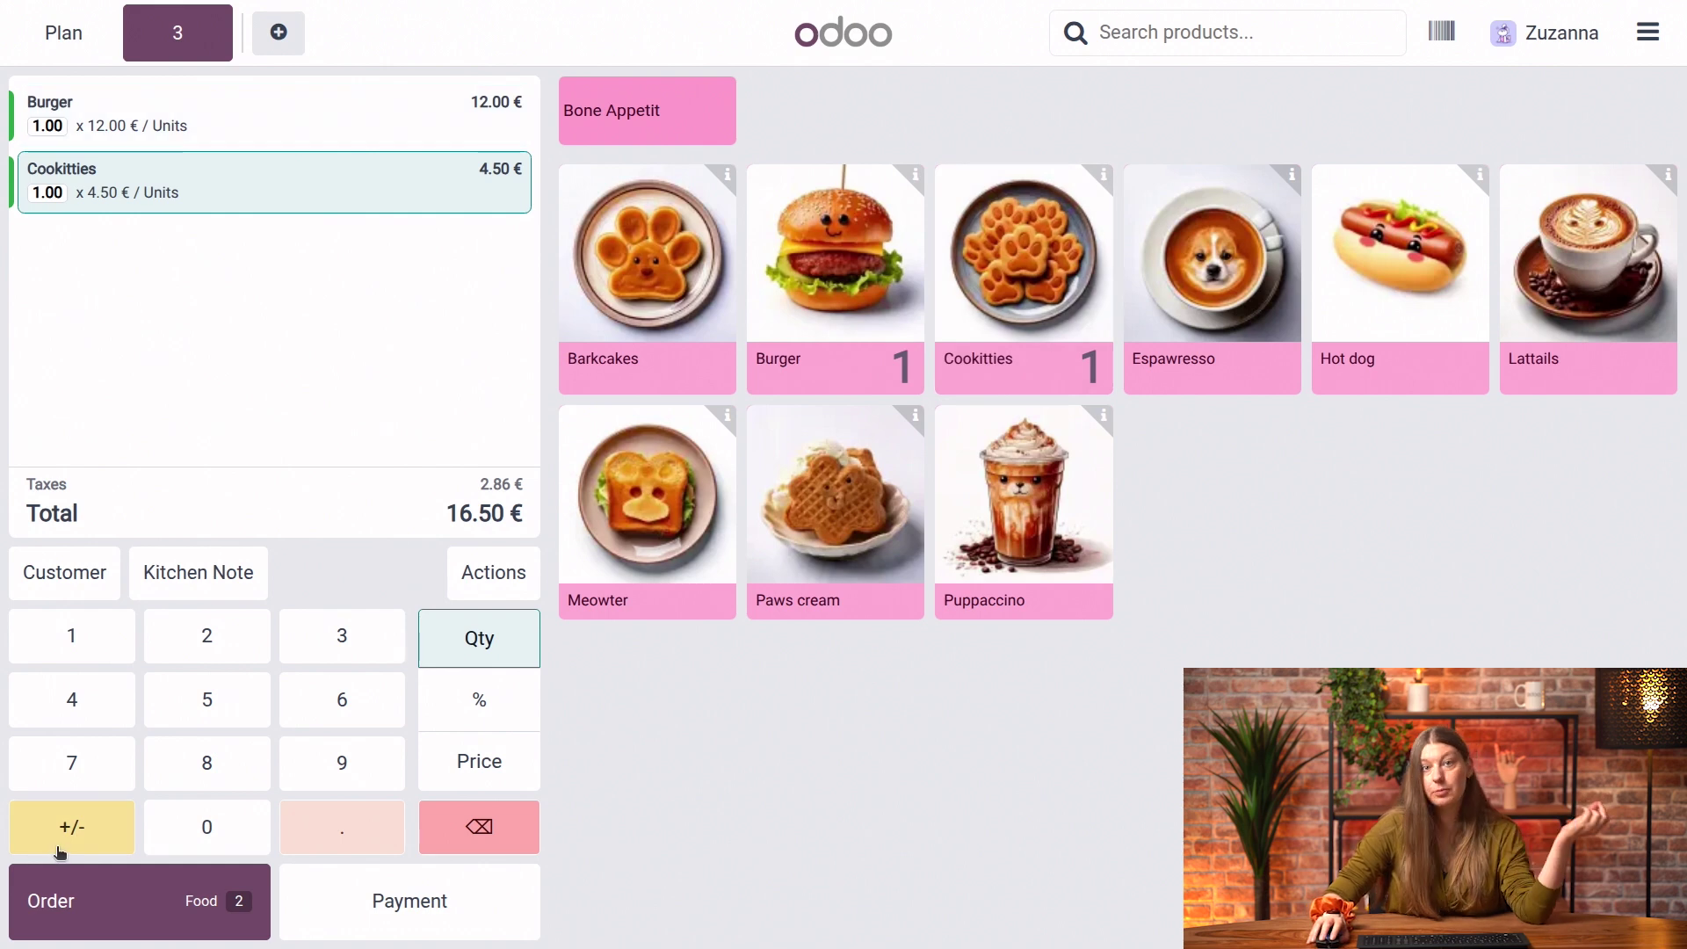